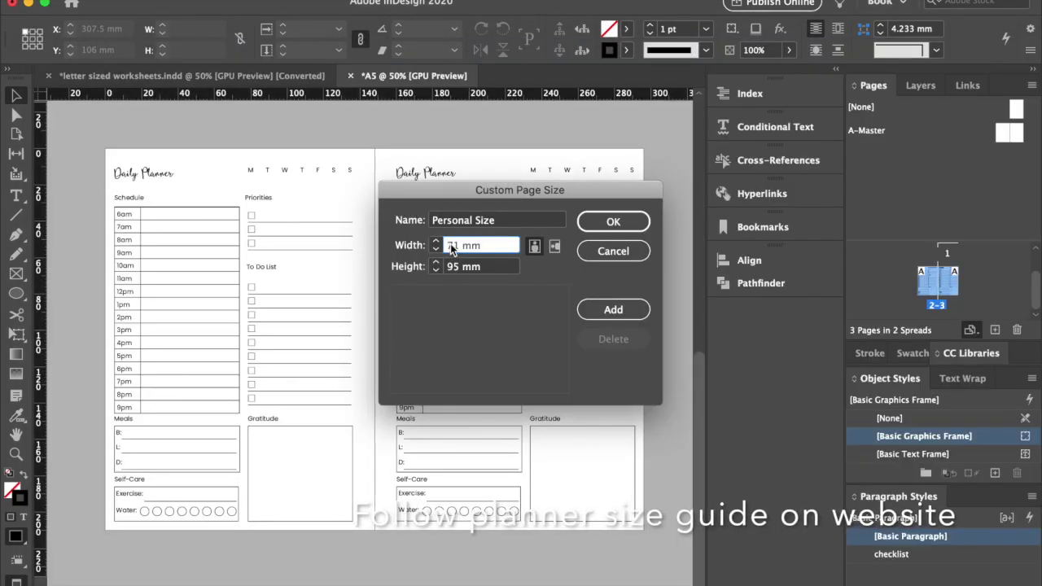
- Set the Personal Size custom page to 95 mm wide and 171 mm high, and add it as a preset
text(95)
key(Tab)
text(171)
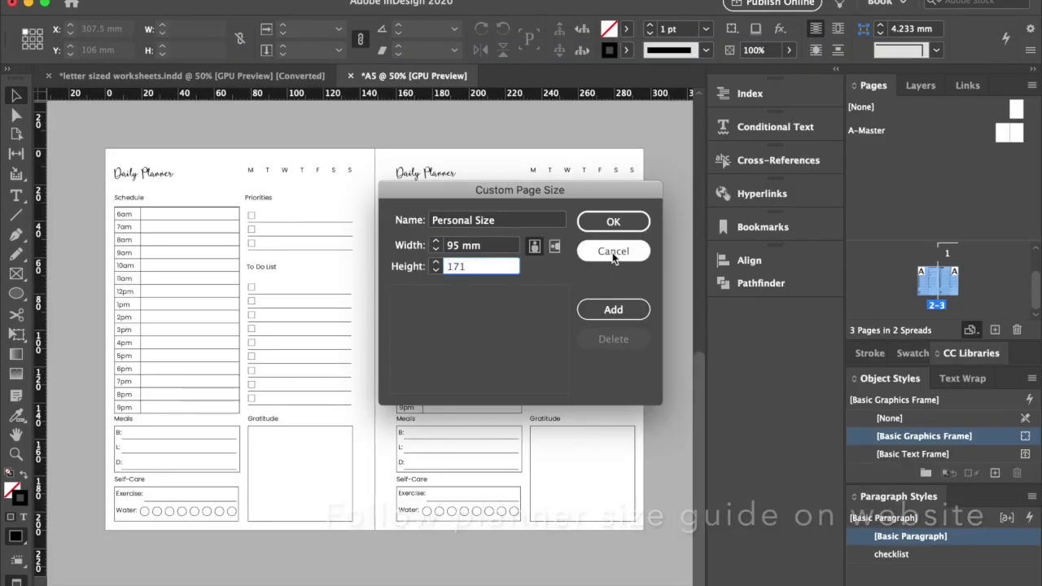
click(603, 305)
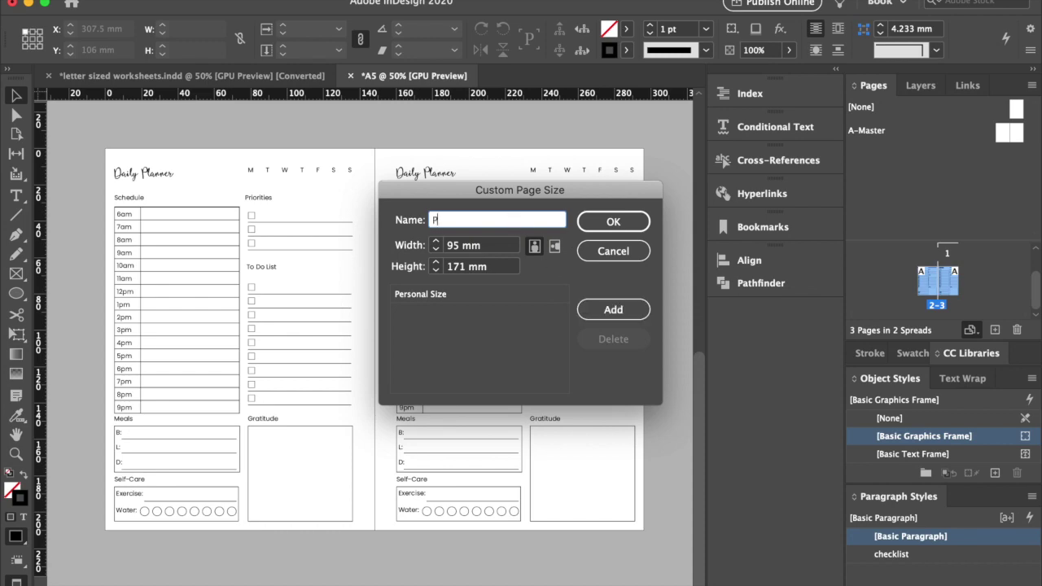
- Check the online planner size guide and add a custom page size named Pocket, 81 mm wide and 120 mm high
text(Pocket)
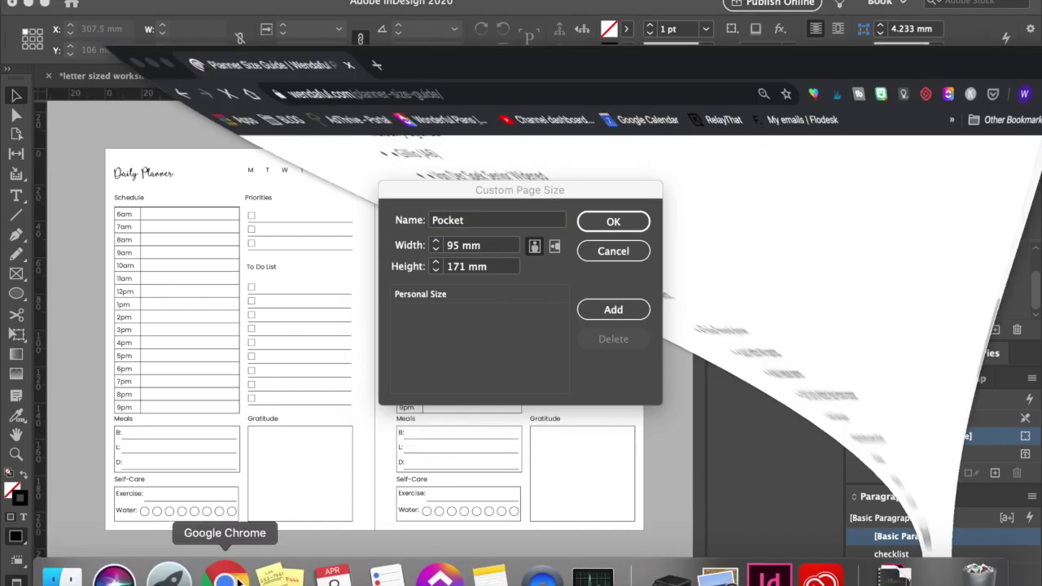
scroll(386, 422, down, 10)
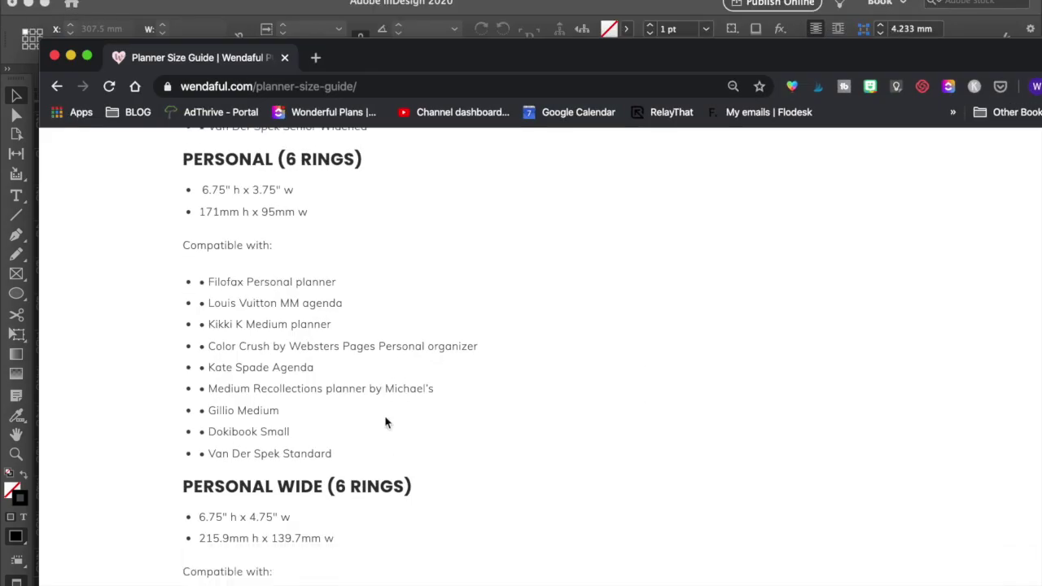
scroll(386, 422, down, 10)
scroll(386, 422, up, 8)
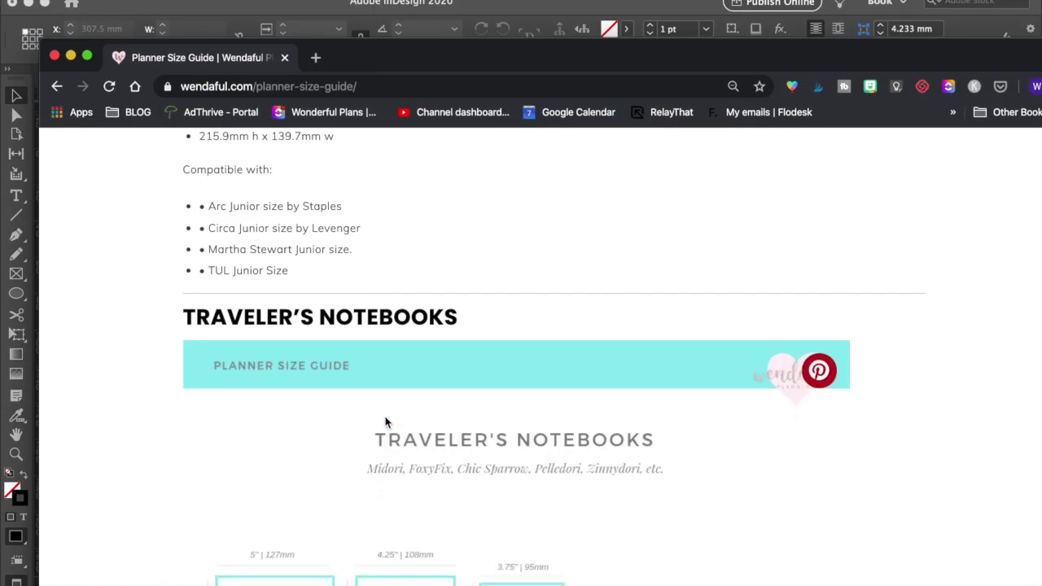
scroll(386, 422, up, 10)
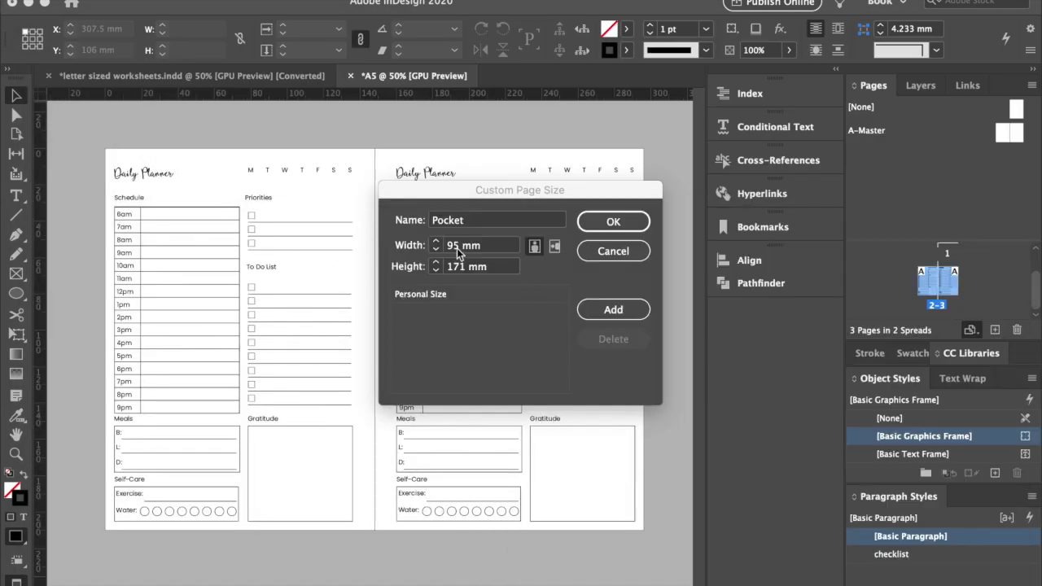
double_click(453, 246)
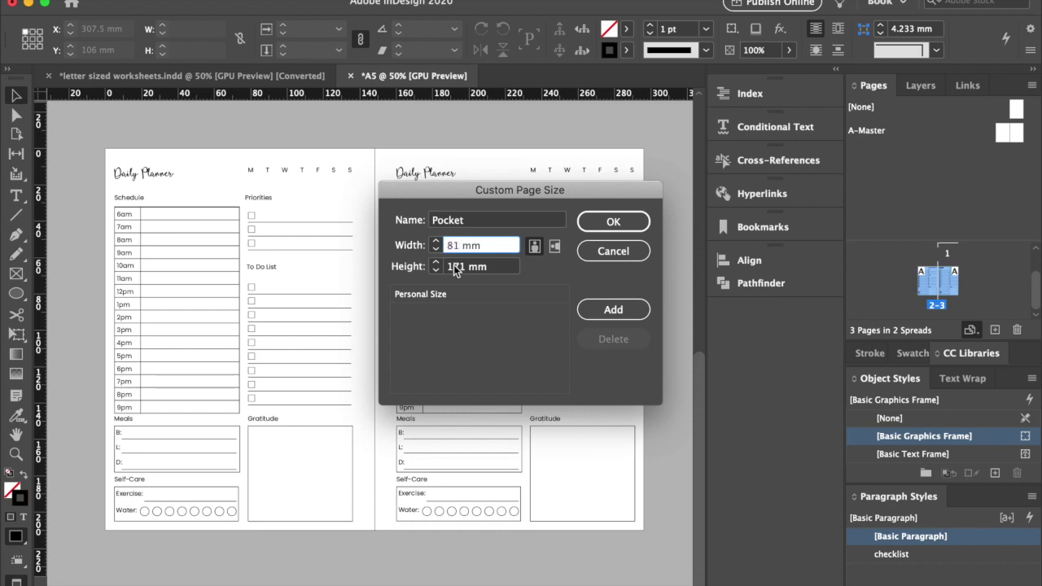
click(455, 270)
click(614, 309)
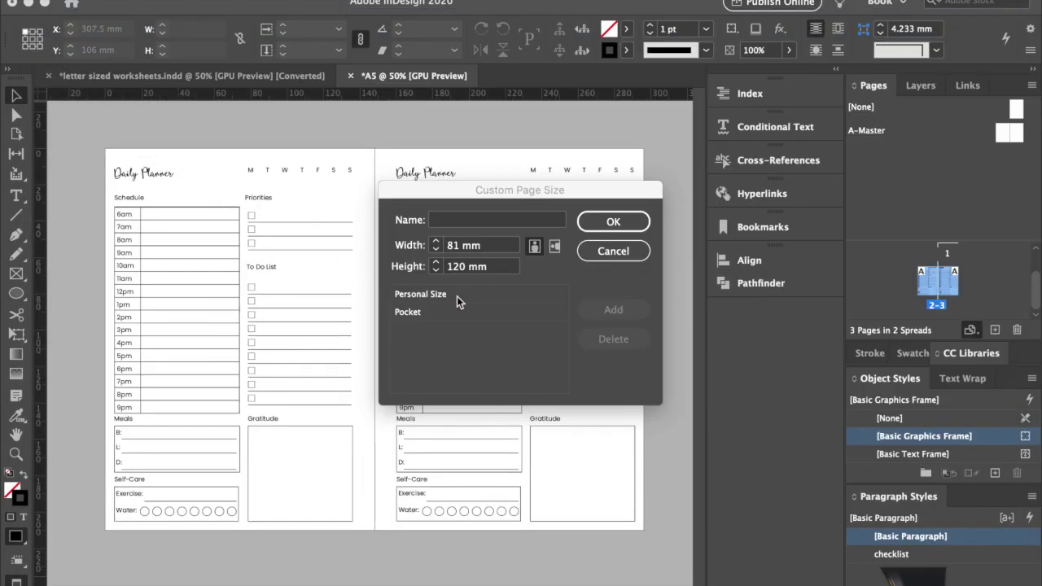
- Add a custom page size named A6, 105 mm wide and 148 mm high
click(453, 220)
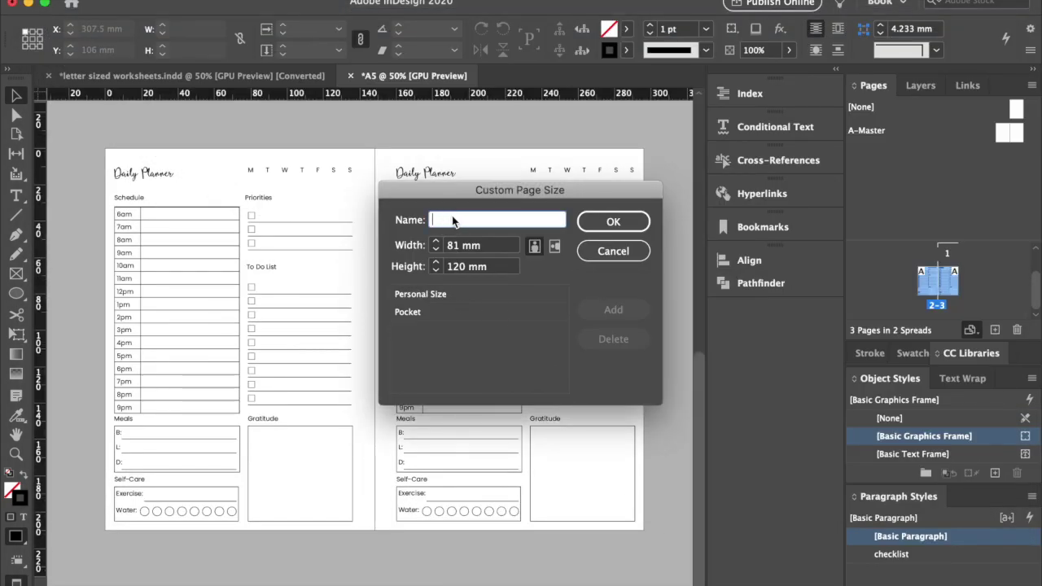
text(A6)
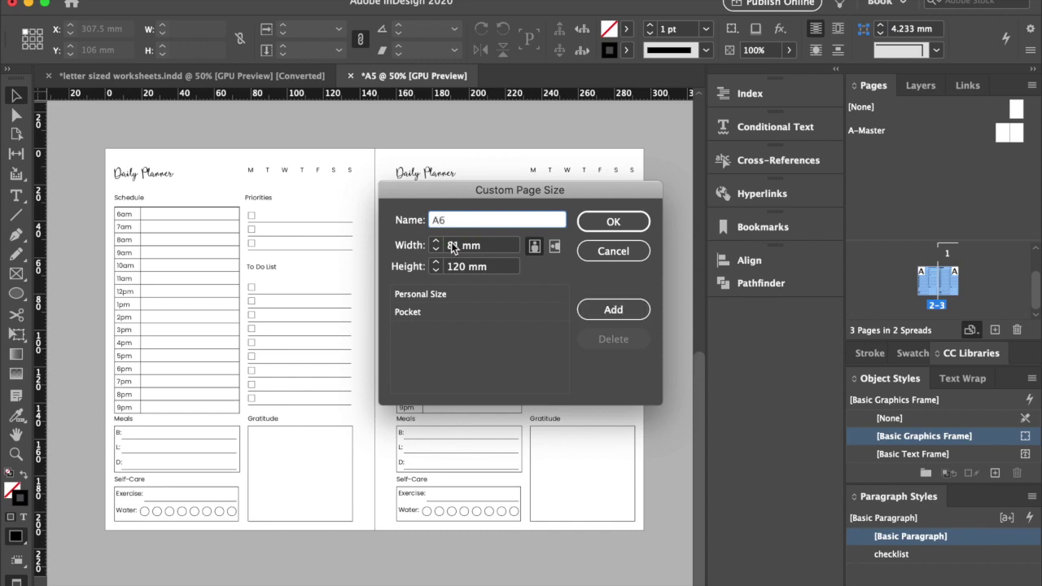
key(Tab)
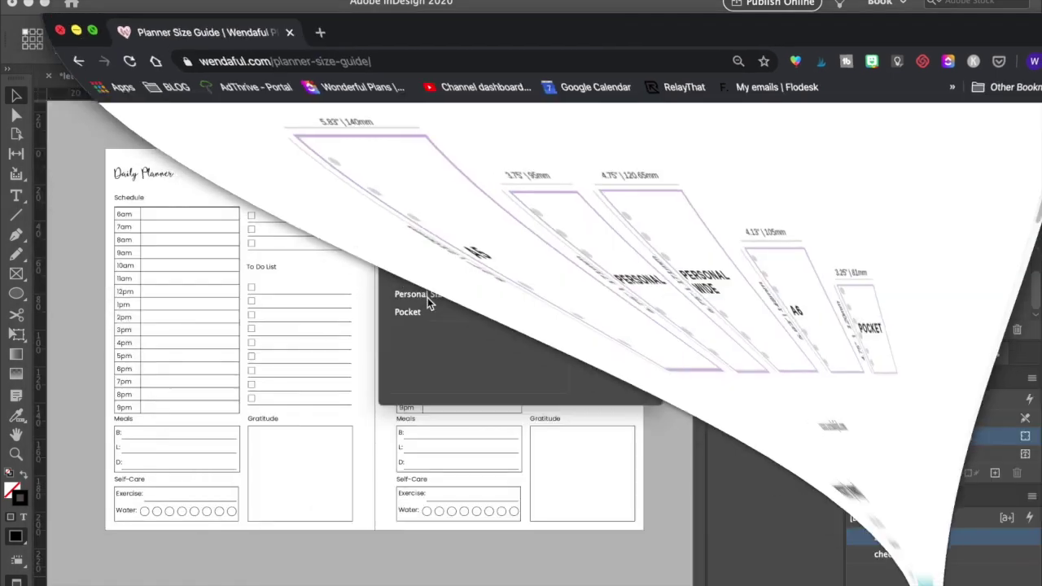
text(105)
key(Tab)
text(1)
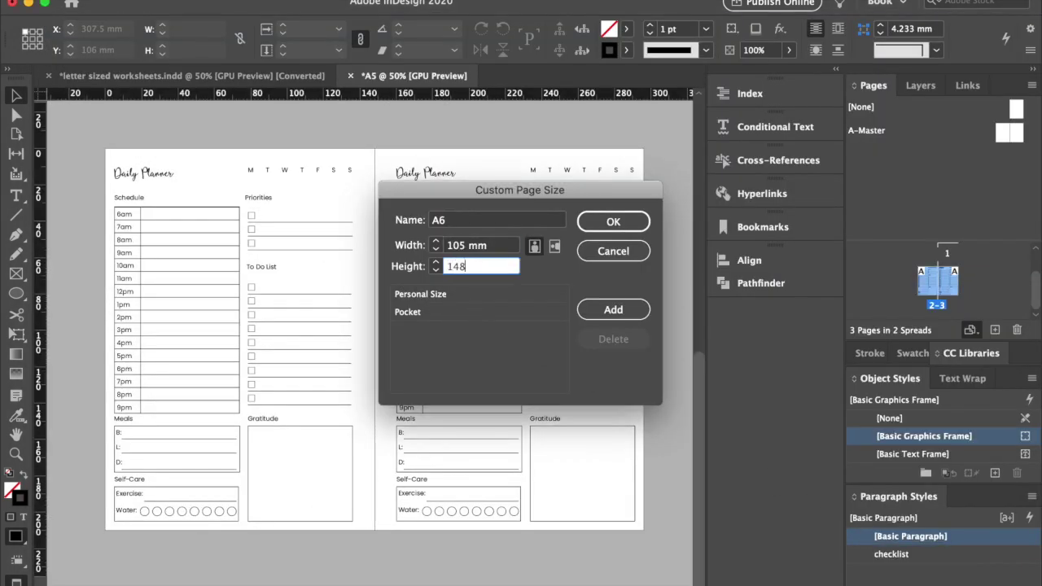
text(48)
click(613, 310)
- Consult the planner size guide, name a new custom page size Personal Wide, and set its width to 120 mm
mouse_move(171, 574)
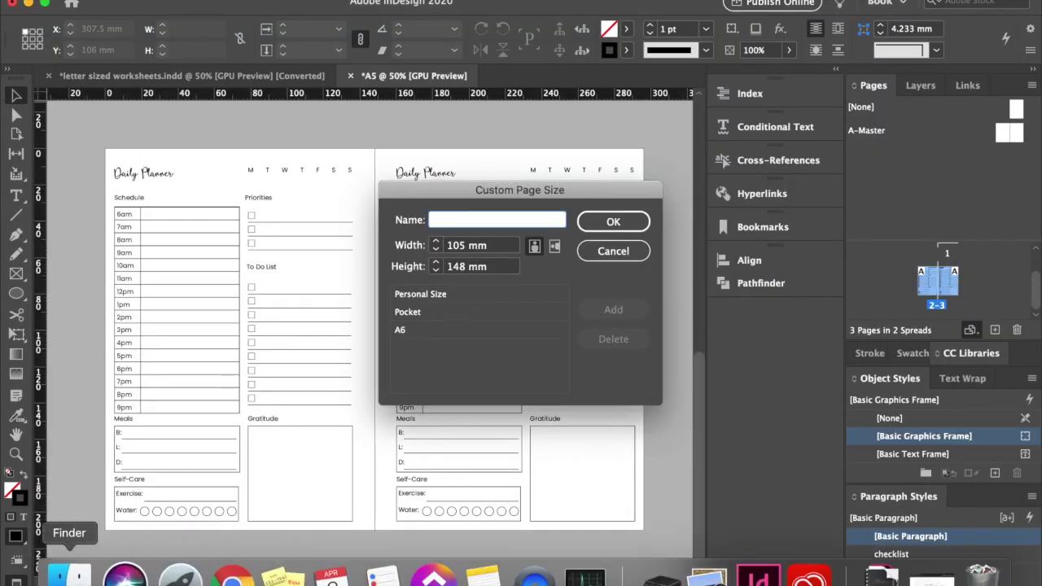
click(232, 576)
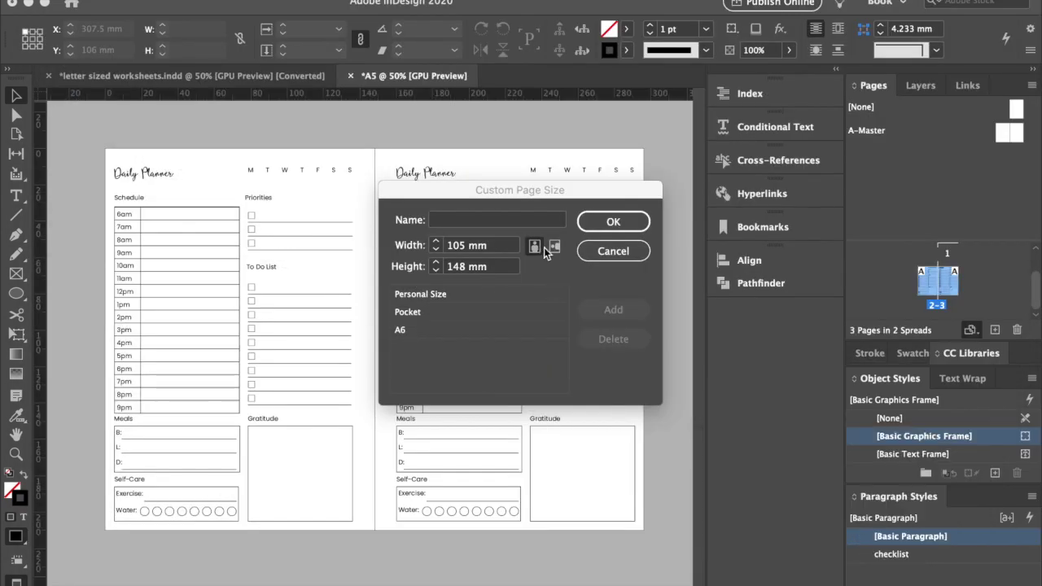
click(487, 219)
text(Persona)
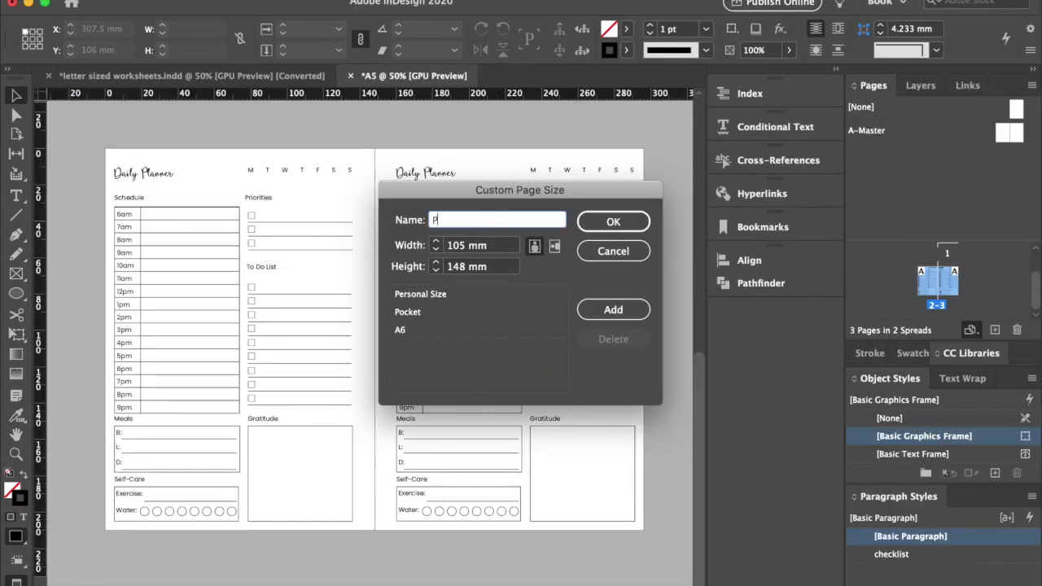
click(453, 246)
text(12)
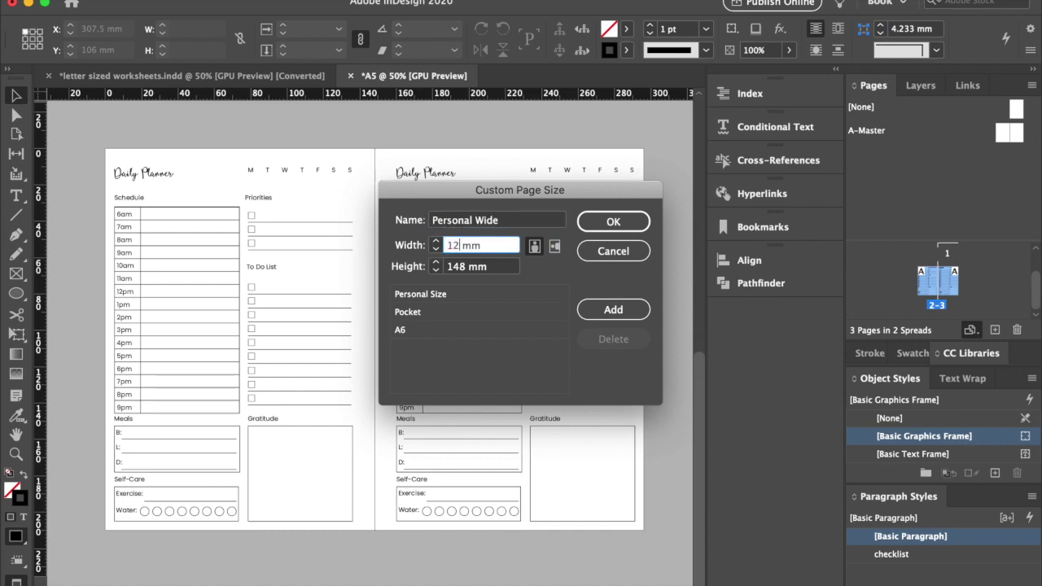
text(0)
key(Tab)
- Recheck the size guide, set Personal Wide to 120.65 mm by 171 mm, add the preset, and apply it to the spread
mouse_move(168, 577)
click(236, 574)
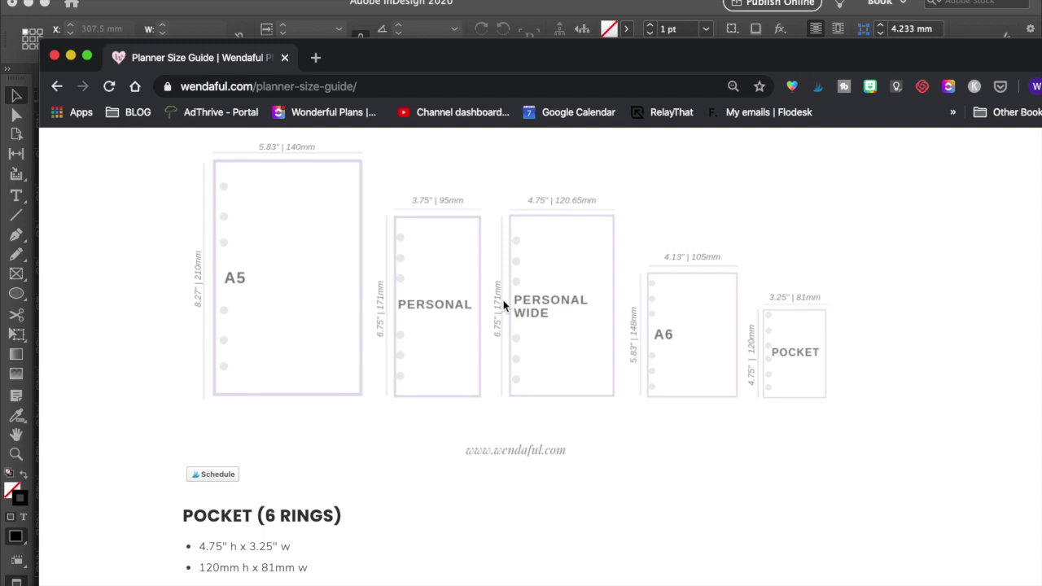
mouse_move(288, 580)
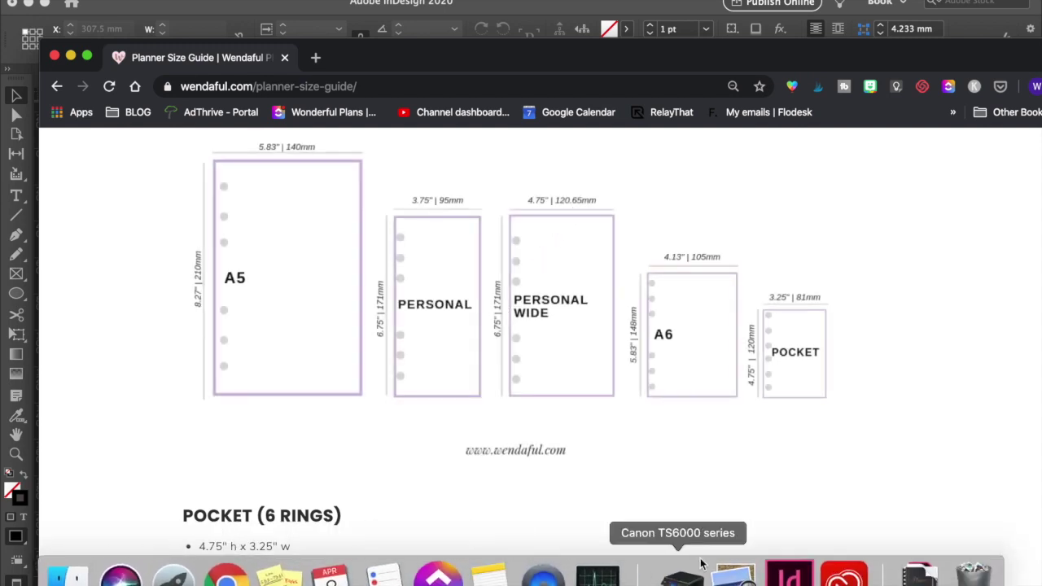
click(791, 576)
click(458, 248)
text(.)
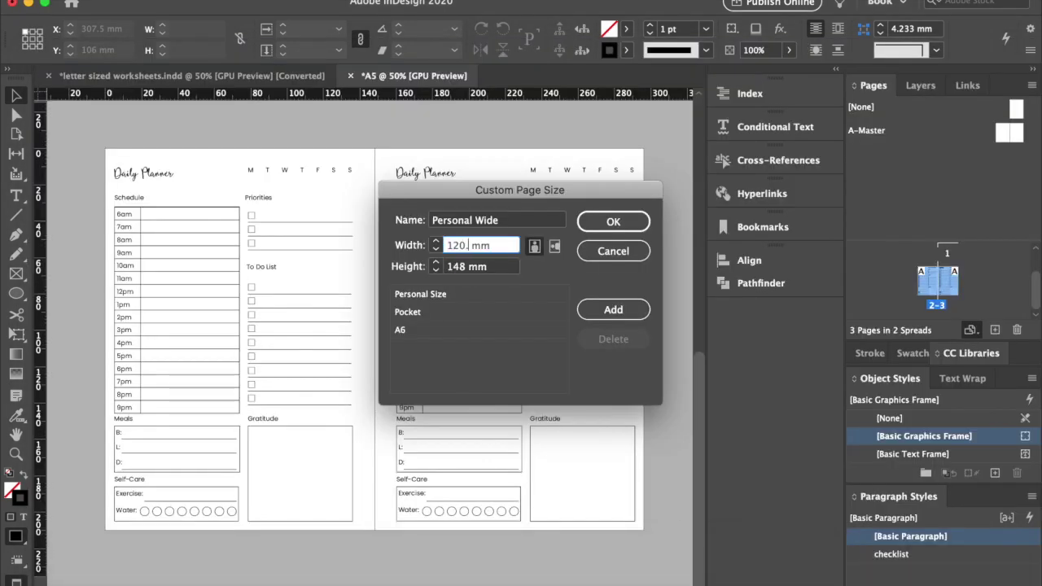
text(65)
key(Tab)
text(171)
click(613, 309)
click(603, 220)
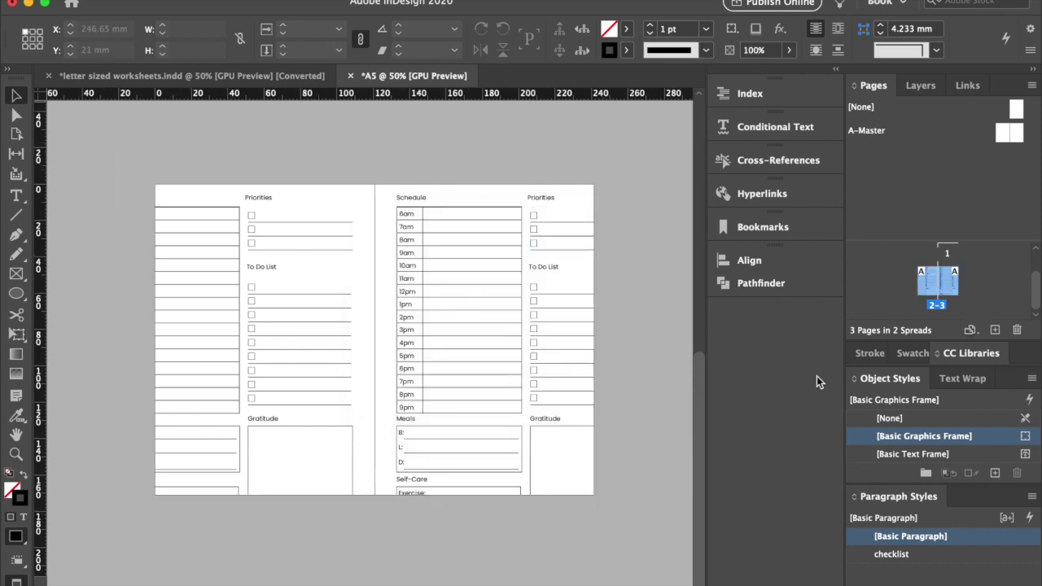
- Resize the spread back to A5 and select all objects on it
click(969, 331)
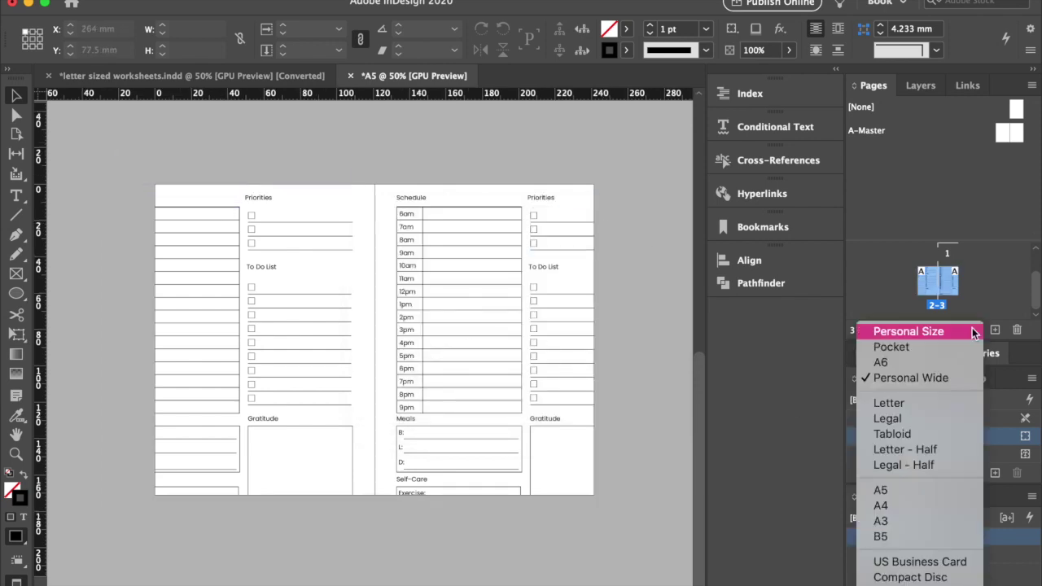
click(890, 491)
key(super+a)
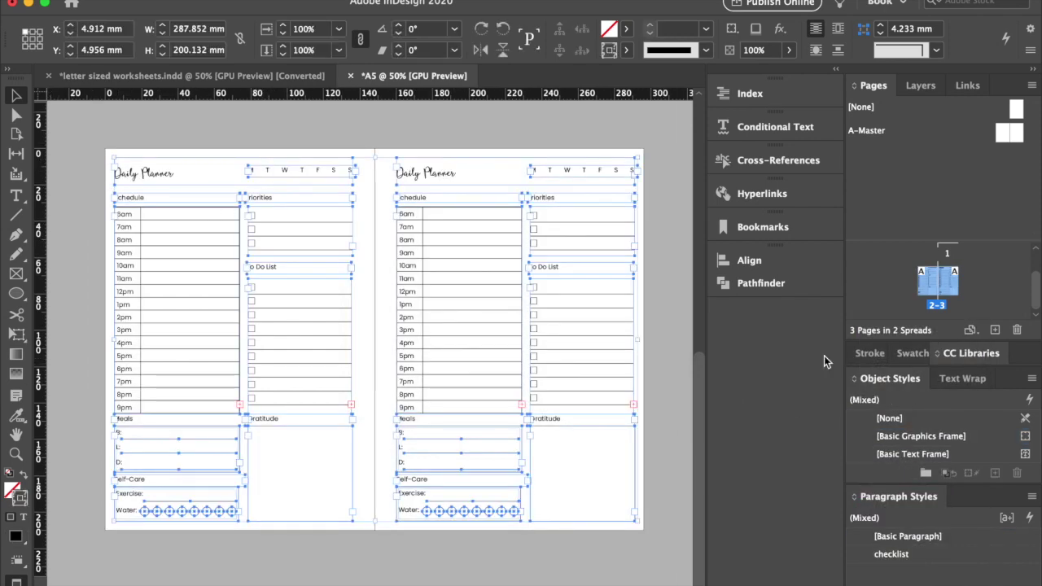
- Search the application's commands for "liquid" and open the Liquid Layout settings
click(416, 0)
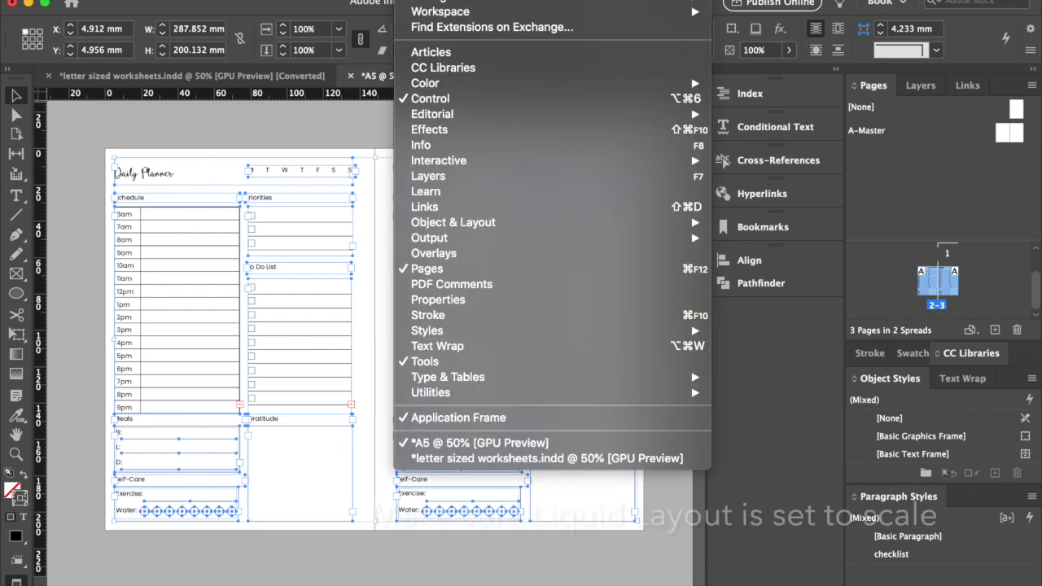
mouse_move(471, 0)
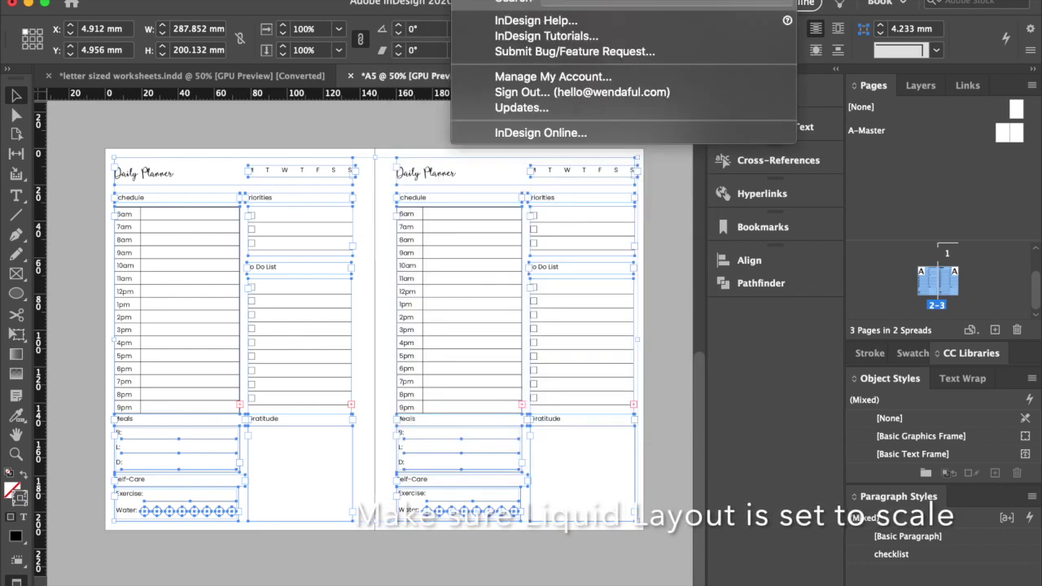
text(liquid)
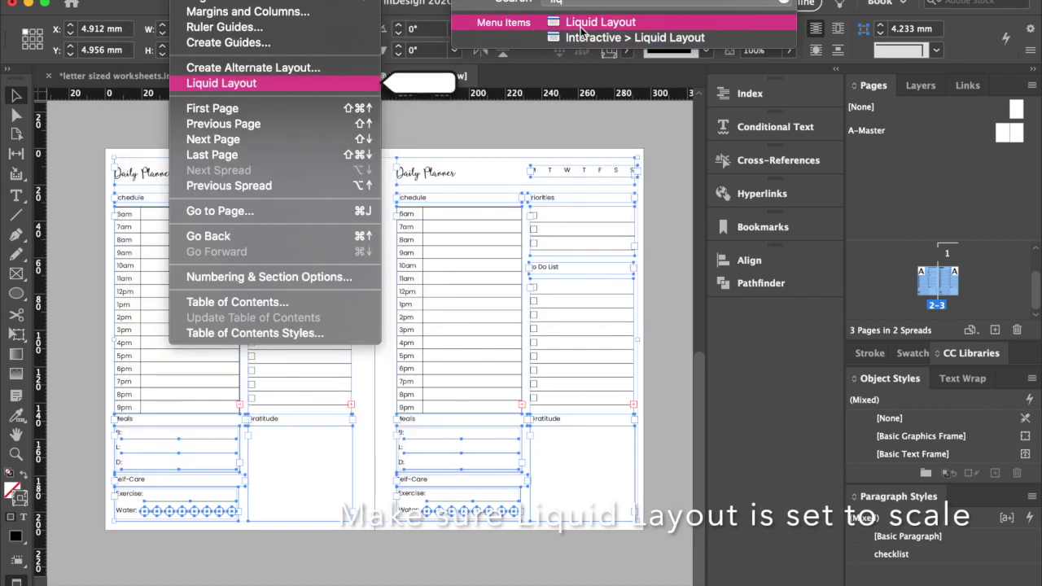
click(575, 24)
- Set the liquid page rule of spread 2-3 to Scale, close the layout settings, and deselect the objects
click(597, 315)
click(580, 353)
key(v)
key(ctrl+a)
click(625, 320)
click(601, 352)
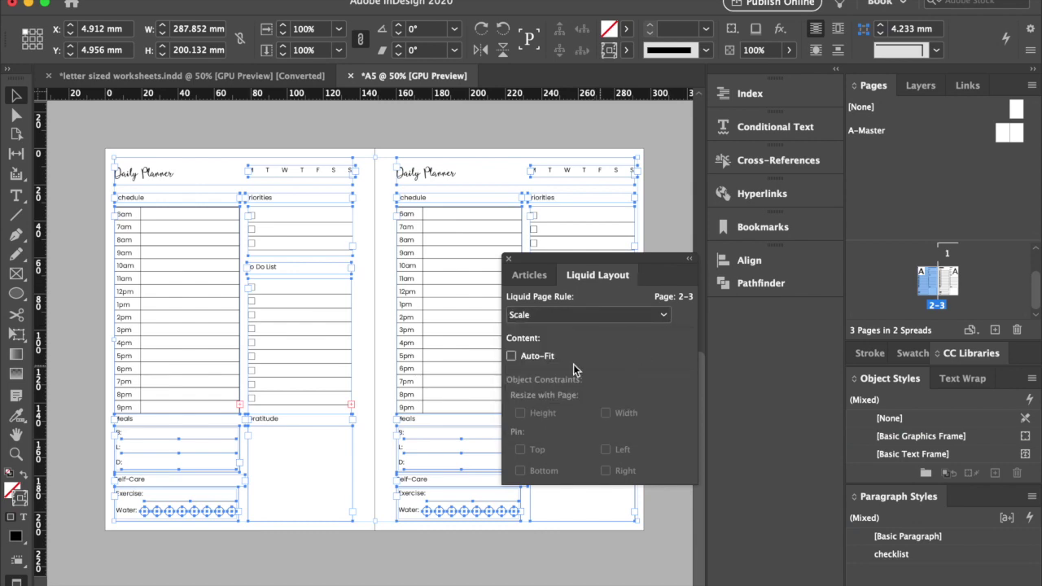
click(506, 260)
click(663, 211)
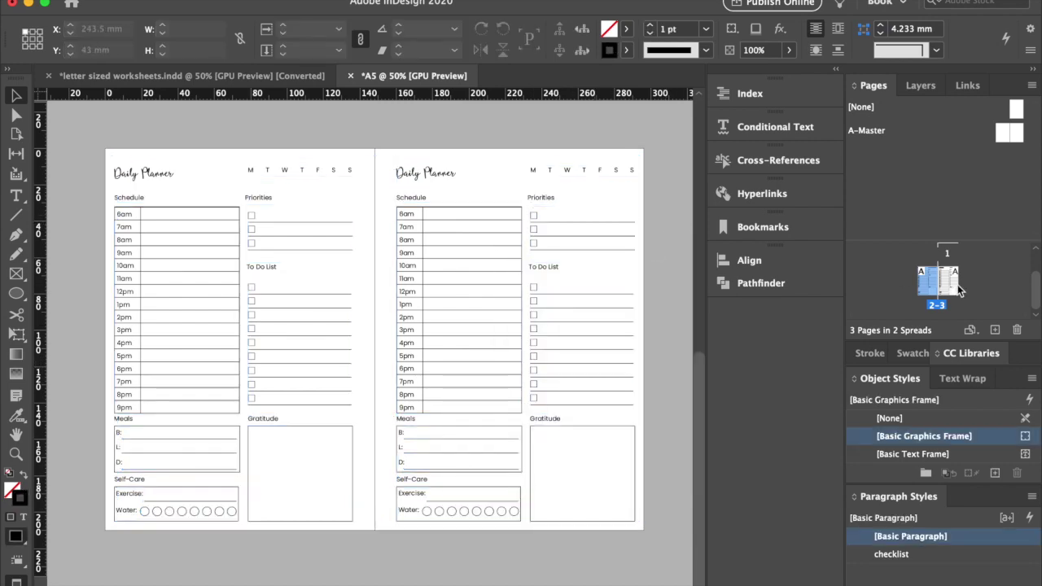
- Resize the planner spread to Personal Size and change it to the Pocket page size
click(971, 329)
click(889, 347)
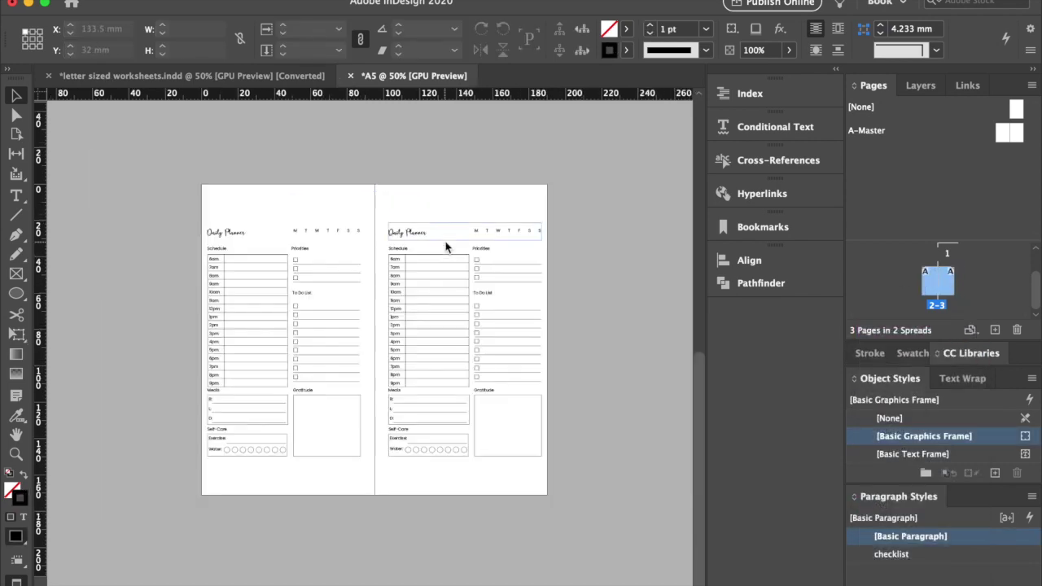
click(970, 330)
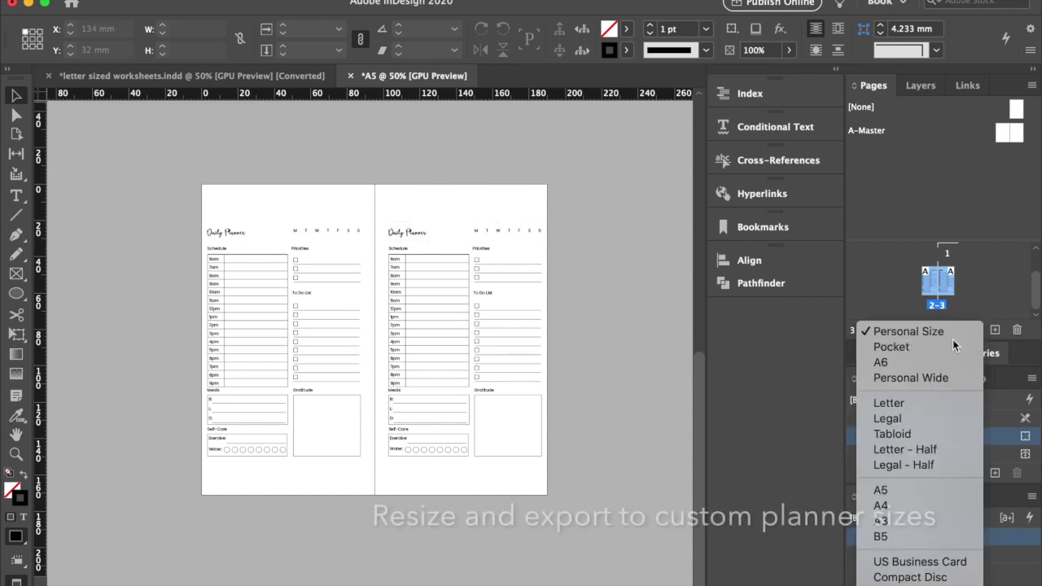
click(949, 347)
- Export the pocket spread as a print PDF named Pocket Daily Planner, checking the marks and bleeds settings
click(118, 0)
click(140, 272)
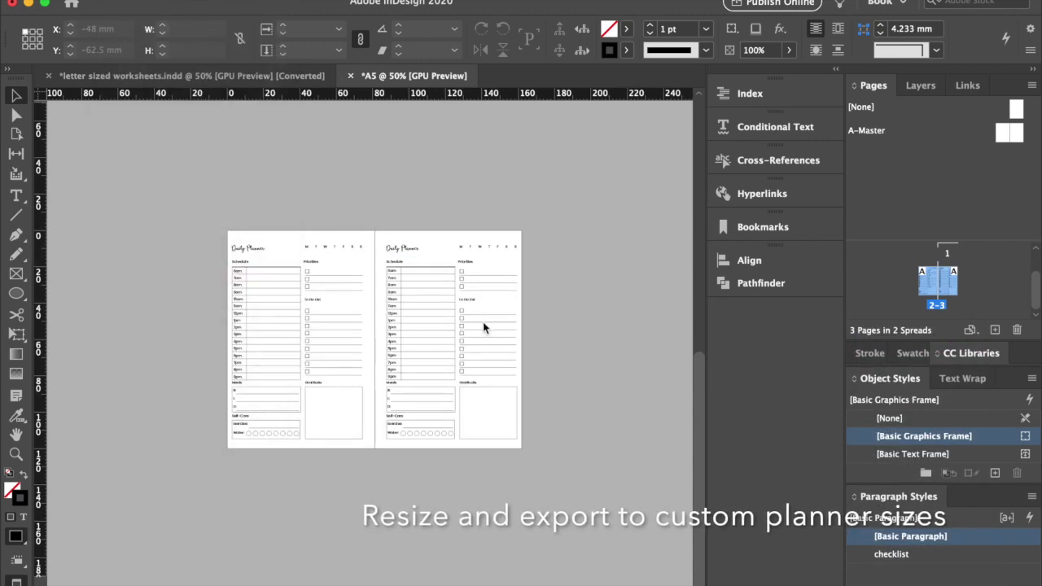
text(Pocket Daily Planner)
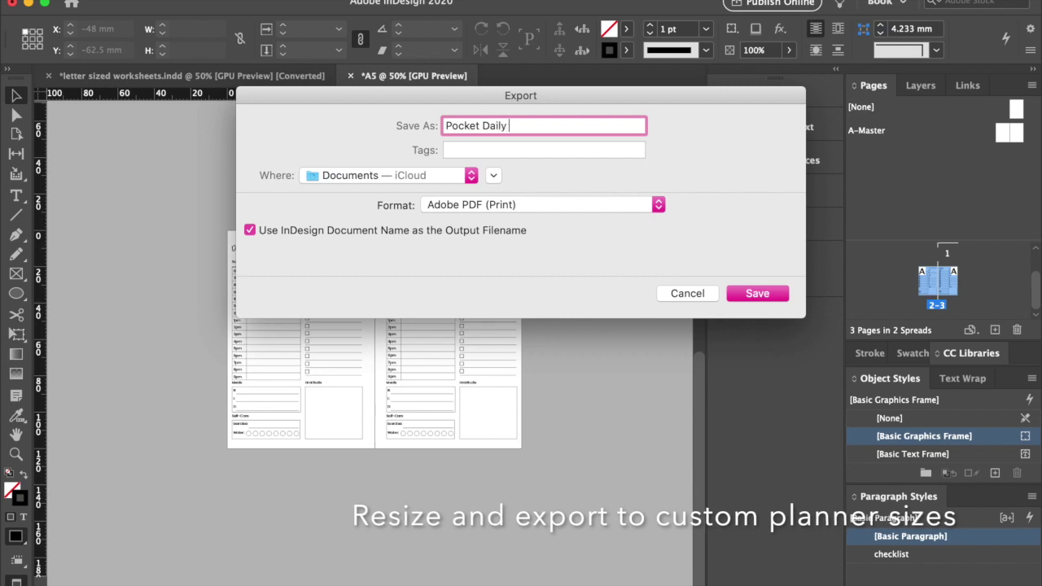
key(Return)
click(275, 141)
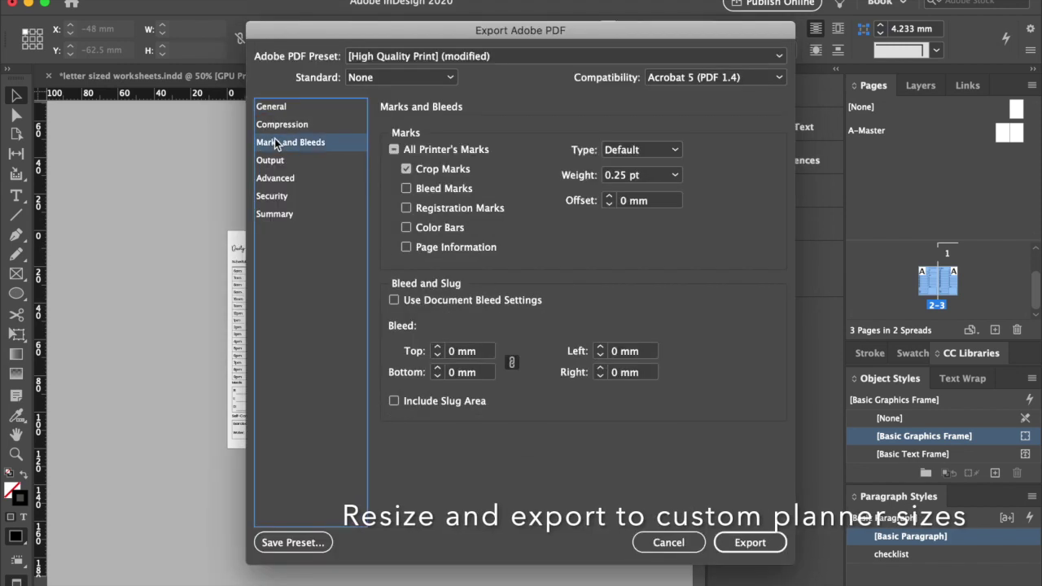
click(741, 543)
click(664, 337)
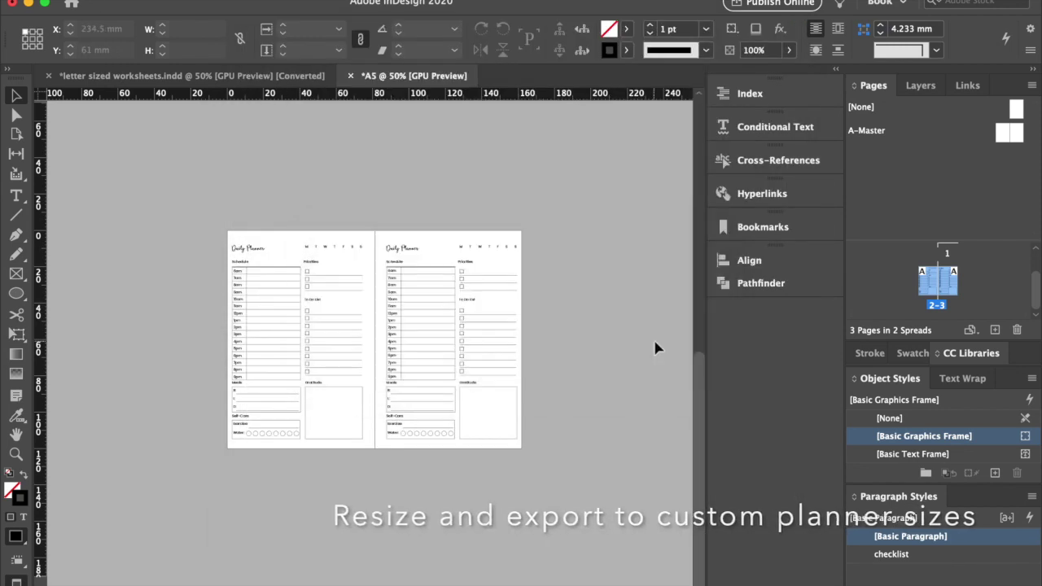
- Switch the spread to Personal Size again and resize it to the A6 page size
click(971, 330)
click(904, 332)
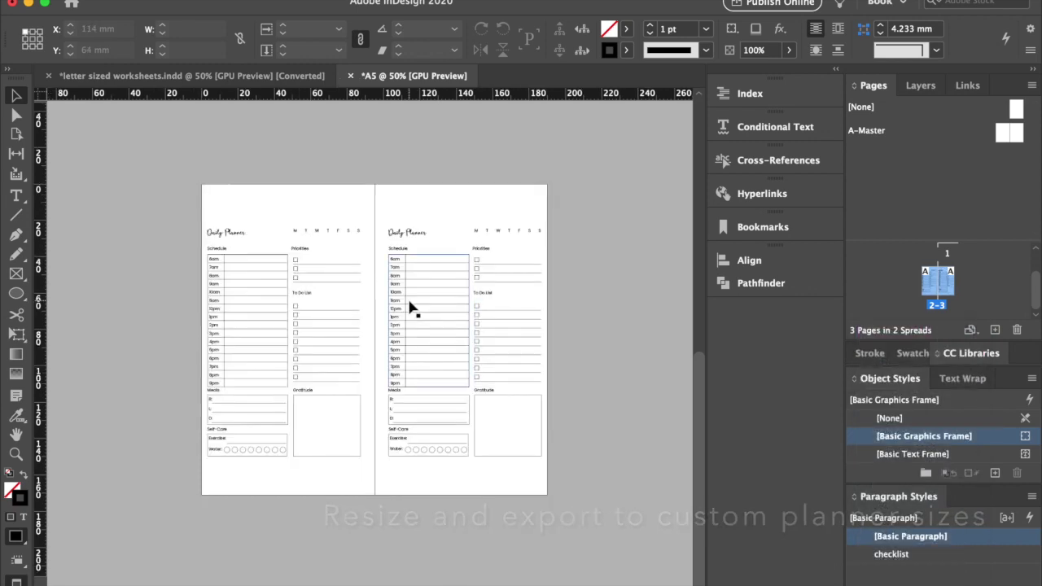
click(970, 330)
click(937, 364)
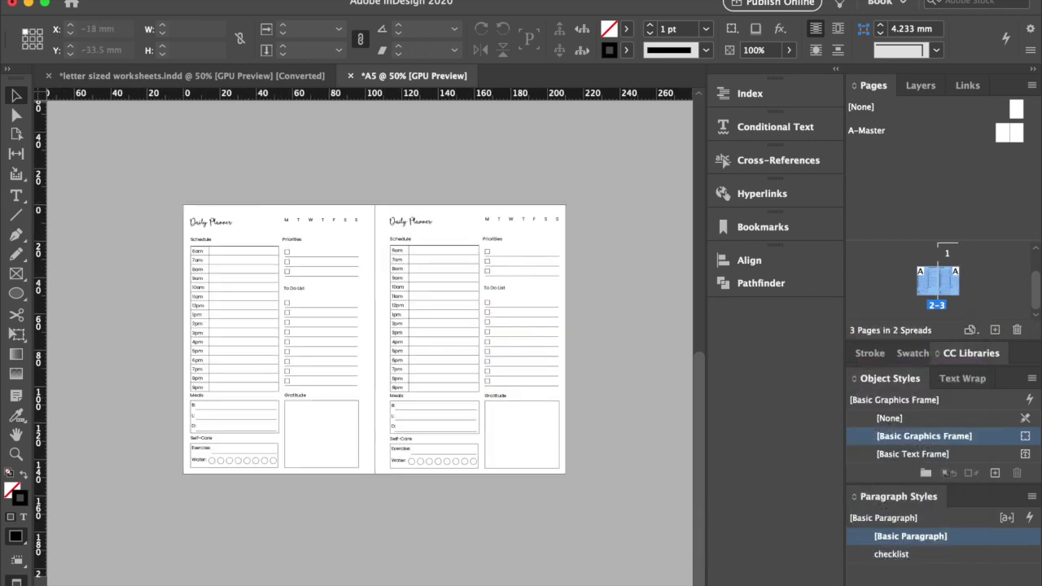
- Export the A6 spread as a print PDF named A6 daily planner, checking the marks and bleeds settings
key(super+e)
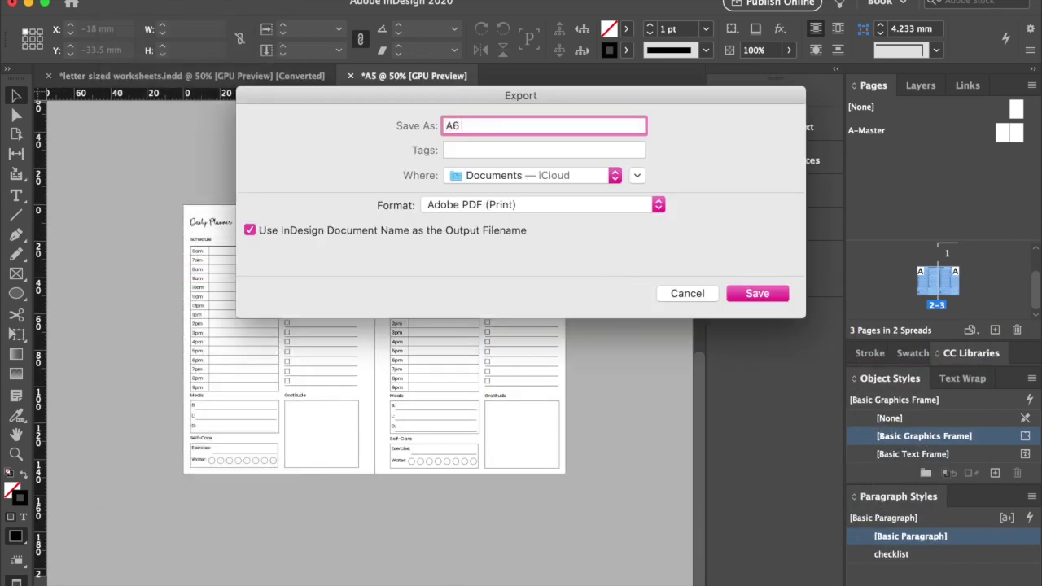
text(A6 daily planner)
key(Return)
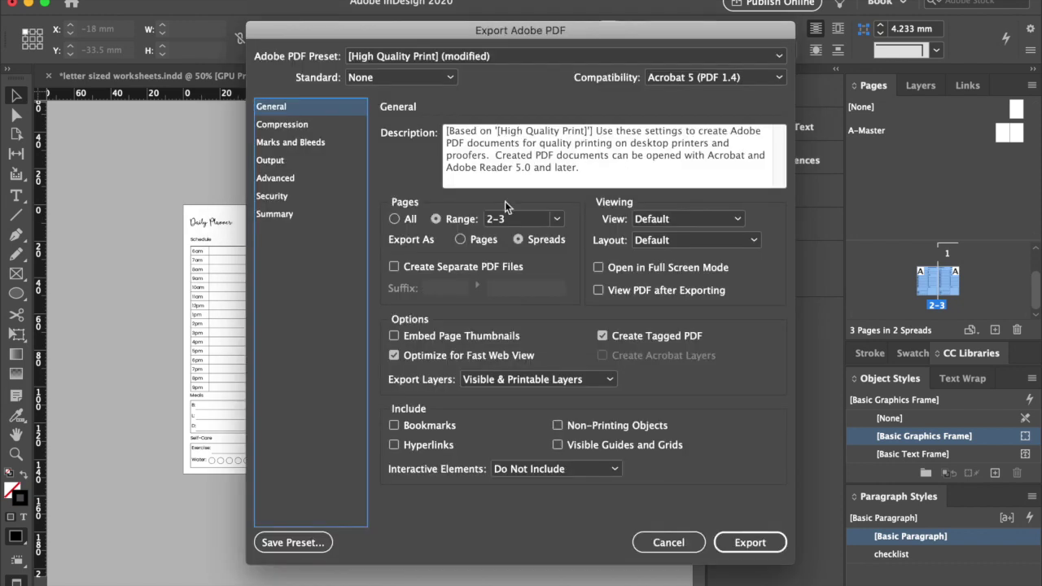
click(322, 143)
click(750, 543)
click(670, 341)
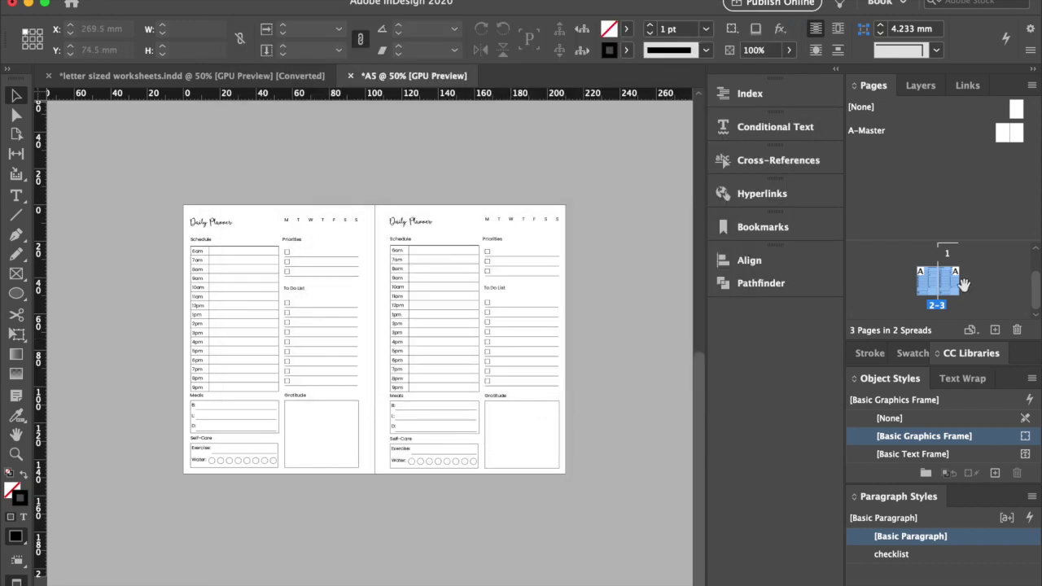
- Resize the spread to the Personal Wide page size and export it as a print PDF named PW daily planner
click(970, 330)
click(955, 346)
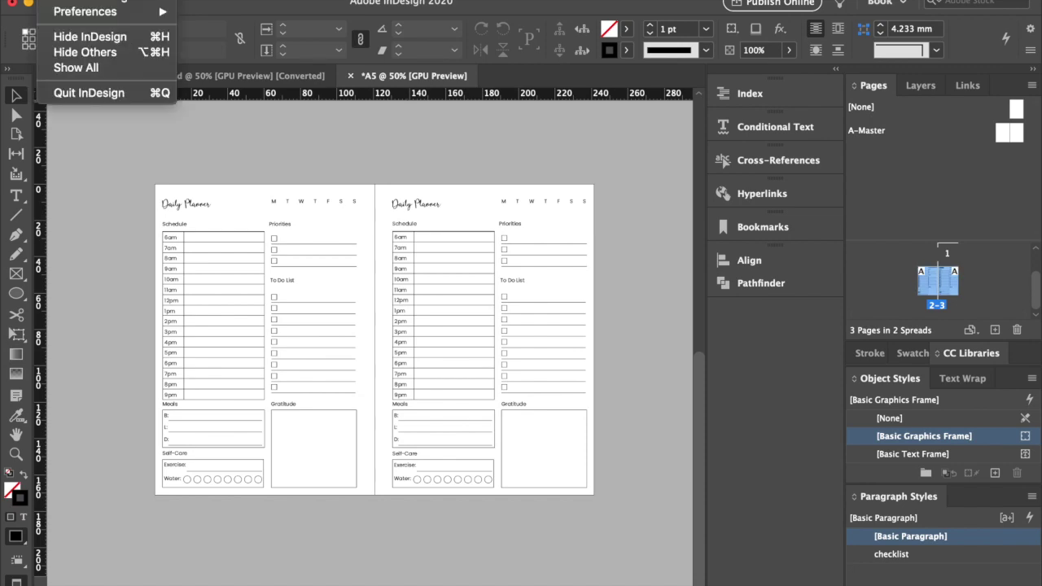
key(super+e)
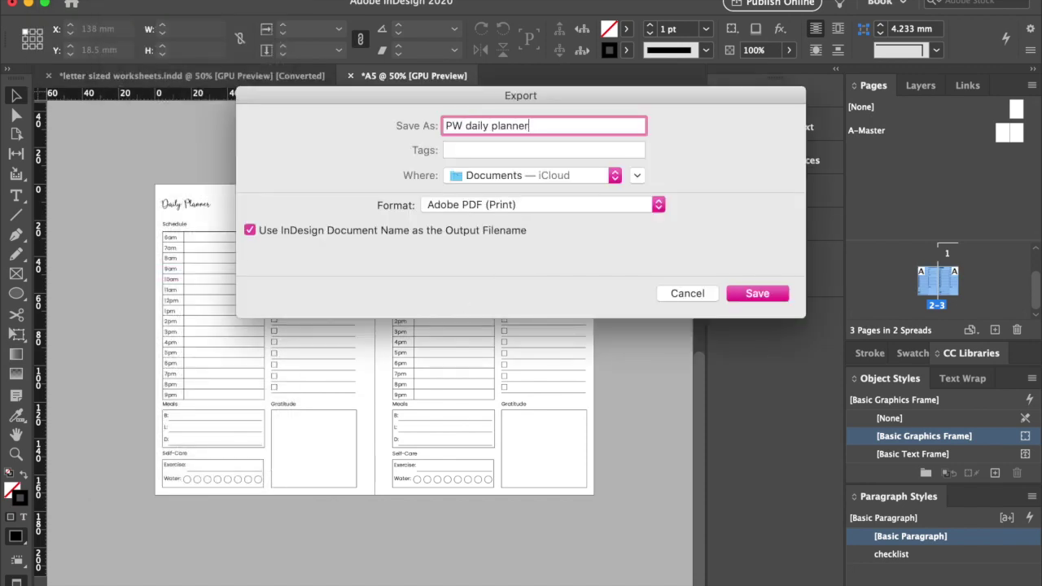
key(Return)
click(750, 543)
click(664, 337)
- Resize the spread to Letter - Half and export it as a print PDF, checking the marks and bleeds settings
click(969, 330)
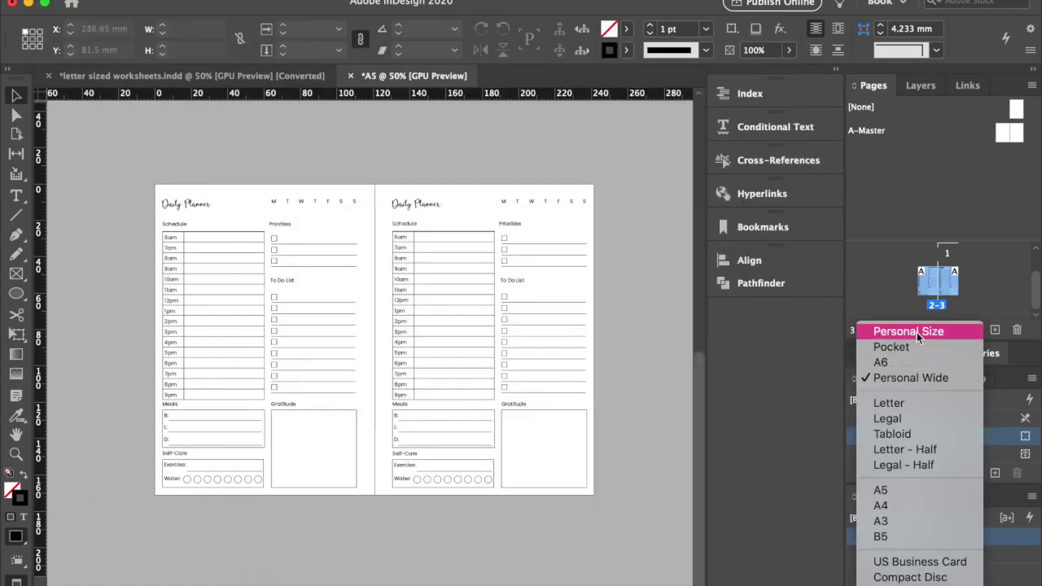
click(912, 449)
click(114, 0)
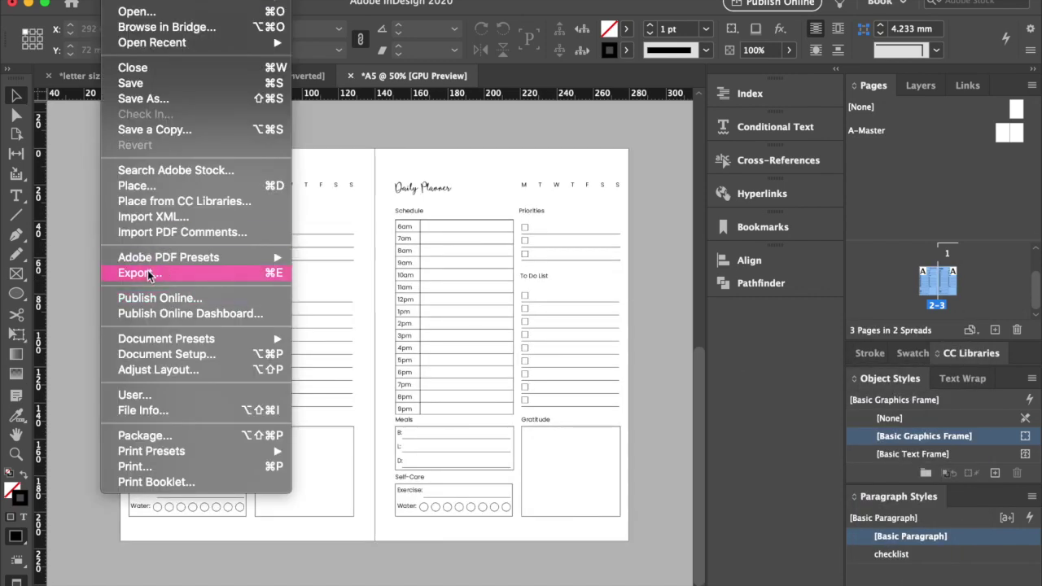
click(149, 274)
key(Return)
click(297, 142)
click(749, 543)
click(664, 337)
- Resize the spread to Personal Size and move the titles and weekday letters up toward the top of both pages
click(972, 332)
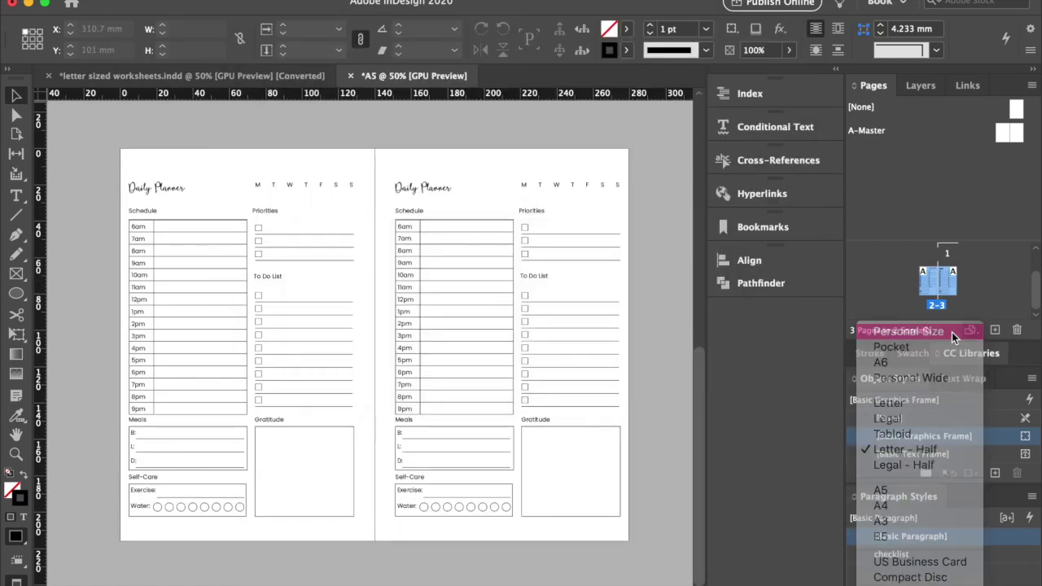
click(951, 332)
drag(193, 216, 546, 236)
drag(304, 230, 298, 205)
click(194, 247)
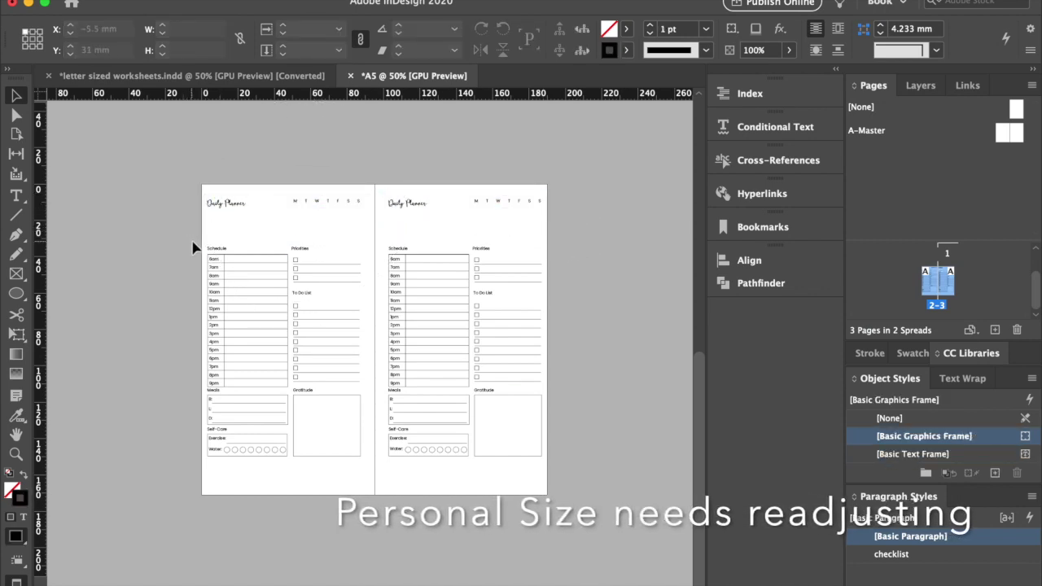
- On the left page, move the Meals, Self-Care and Gratitude blocks down to the bottom margin and the schedule and lists up below the title
drag(195, 391, 336, 477)
drag(310, 398, 303, 422)
key(w)
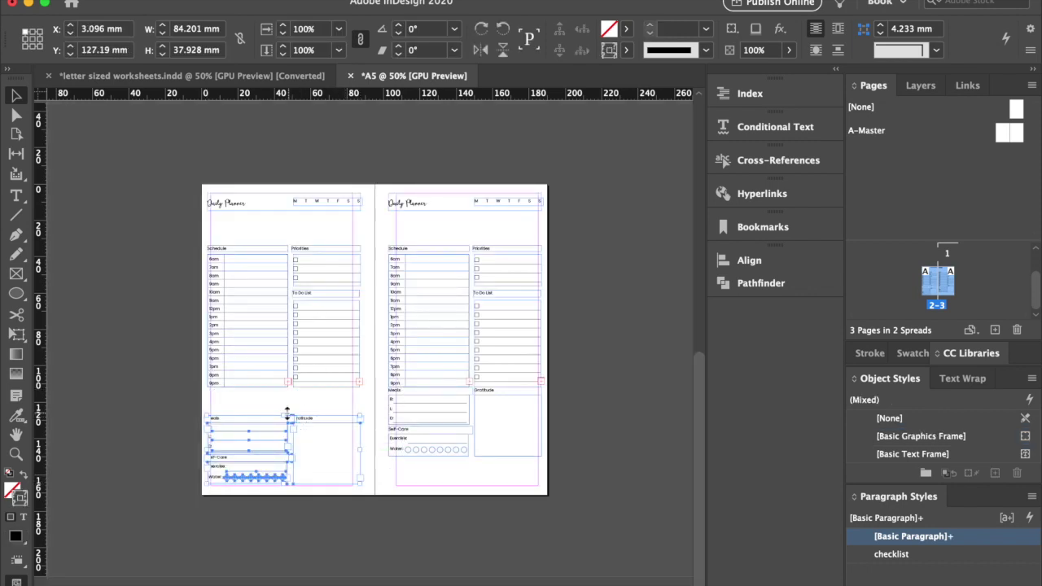
click(181, 391)
key(w)
drag(240, 275, 226, 229)
click(169, 359)
- Extend the left page's schedule table down to just above Meals and distribute its rows evenly
click(249, 363)
drag(249, 365, 249, 410)
double_click(239, 366)
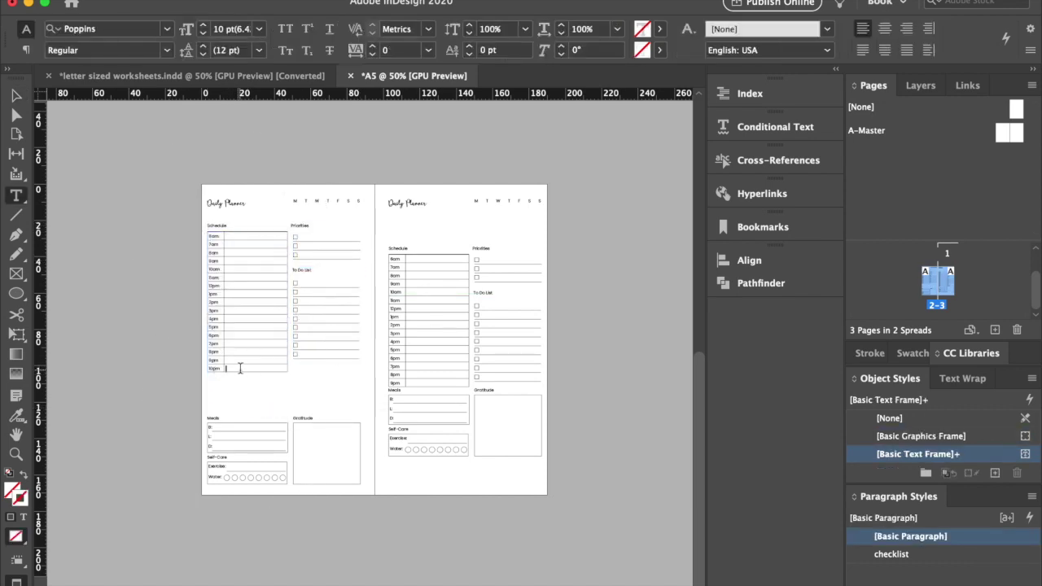
click(240, 396)
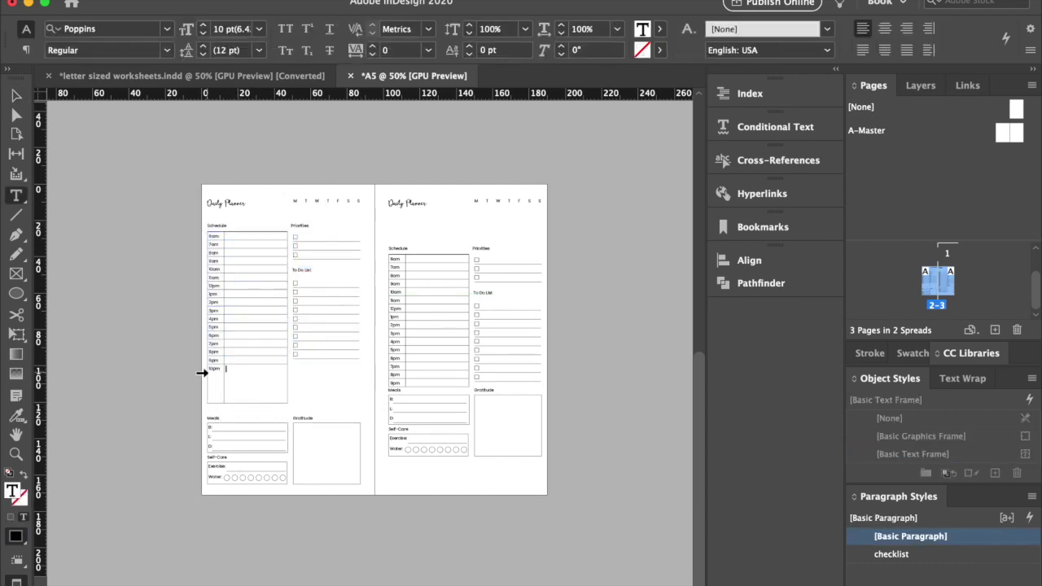
drag(205, 373, 206, 236)
right_click(237, 327)
click(306, 486)
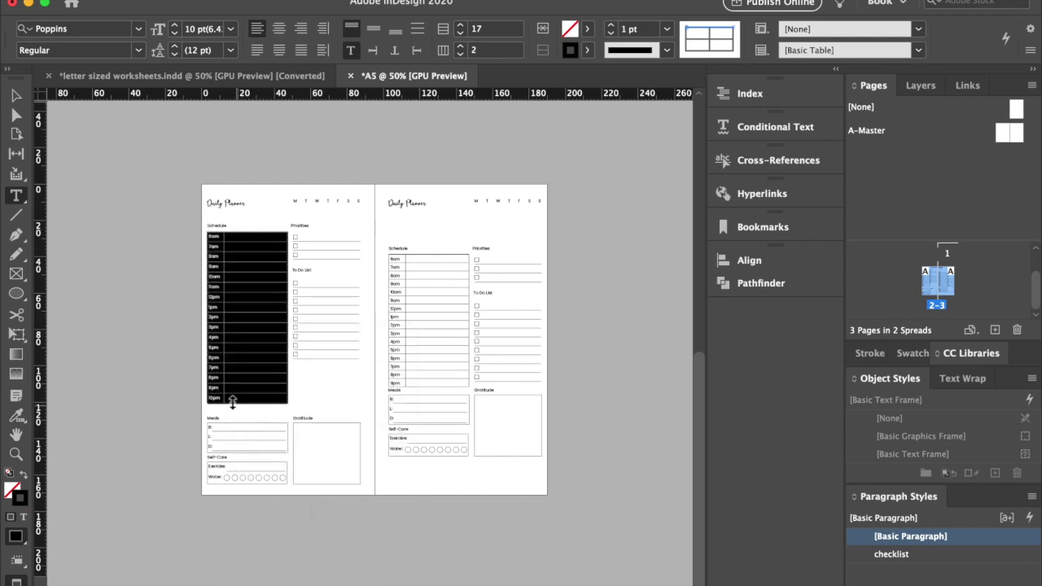
- Delete the 10pm row from the schedule table and distribute the remaining rows evenly
click(206, 398)
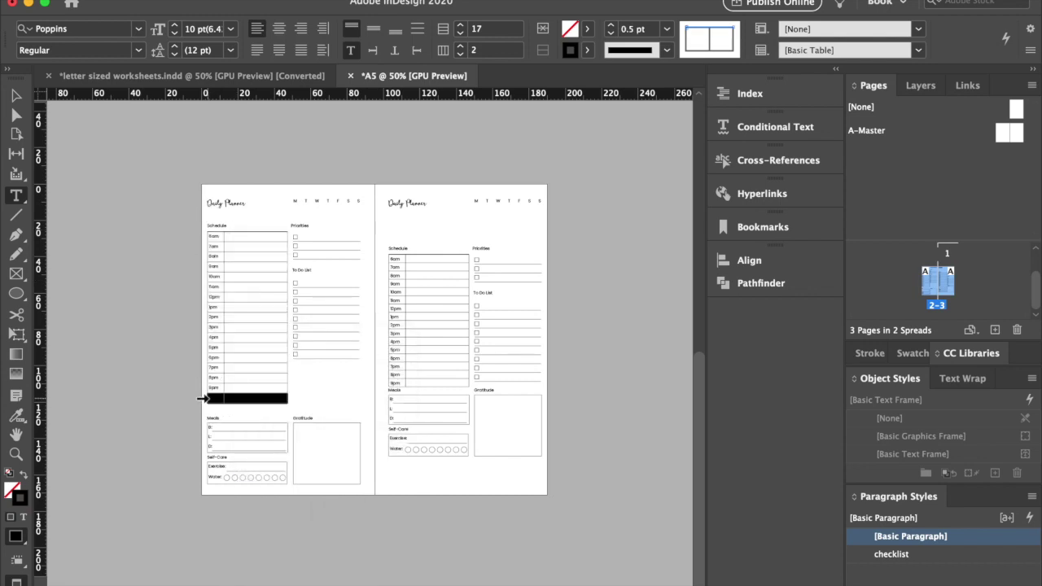
key(super+BackSpace)
drag(219, 393, 204, 236)
right_click(243, 327)
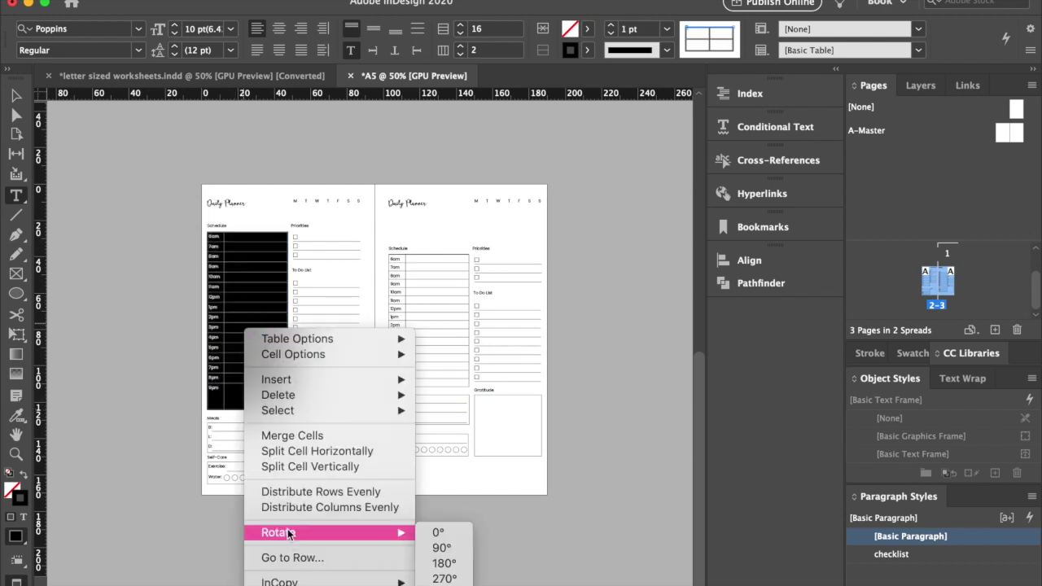
click(286, 507)
key(super+z)
right_click(244, 338)
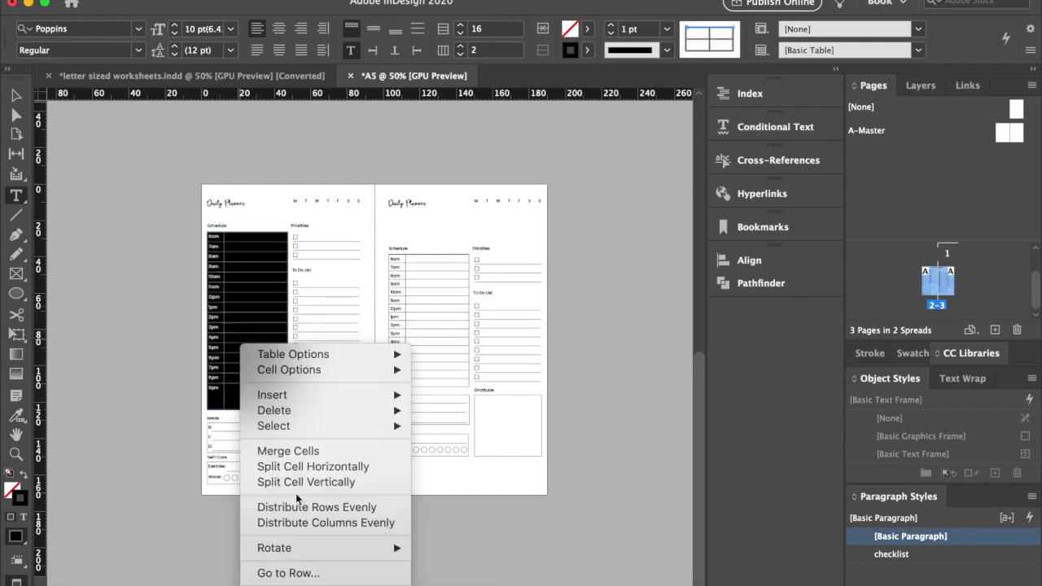
click(297, 502)
- Lengthen the left page's To Do List frame to add checklist rows down to about the schedule's last row
click(15, 97)
click(339, 365)
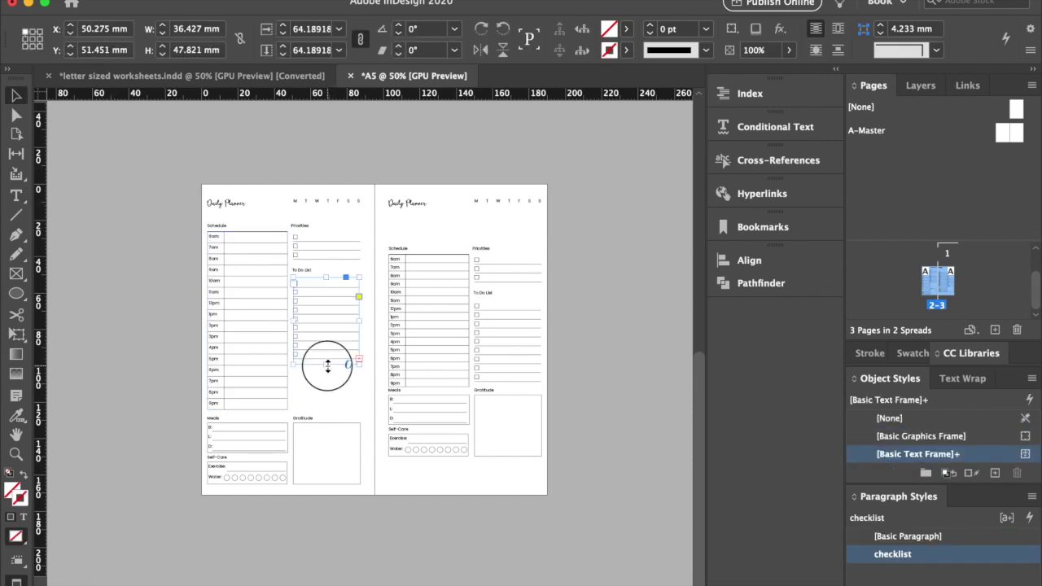
click(159, 302)
- Delete all content on the right page and stretch the left page's Meals, Self-Care and Gratitude blocks slightly upward
drag(382, 209, 643, 571)
key(Delete)
drag(194, 424, 350, 496)
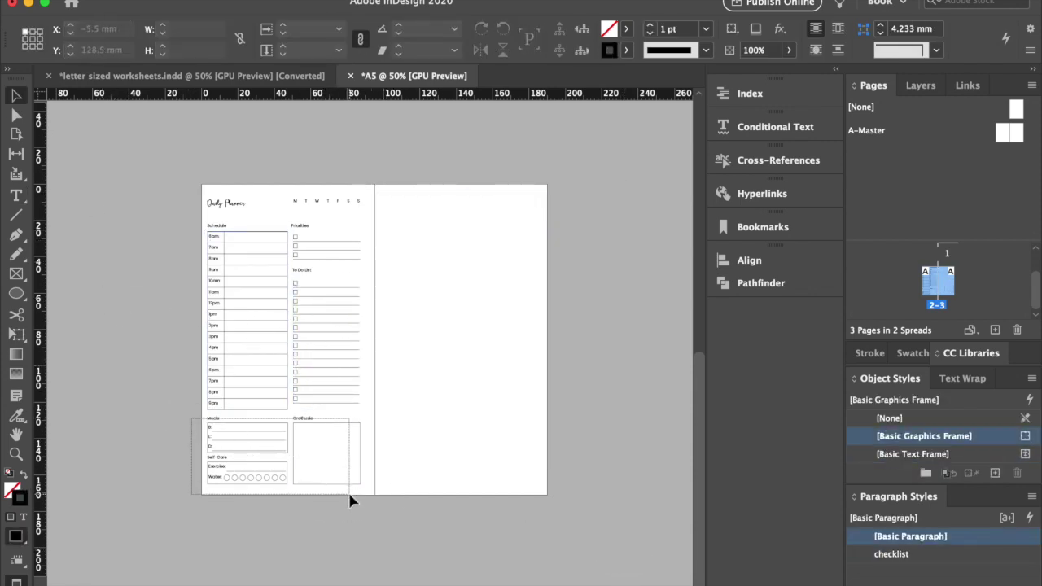
drag(284, 415, 284, 414)
click(193, 440)
- Duplicate the left page's complete planner layout onto the empty right page
drag(181, 184, 383, 501)
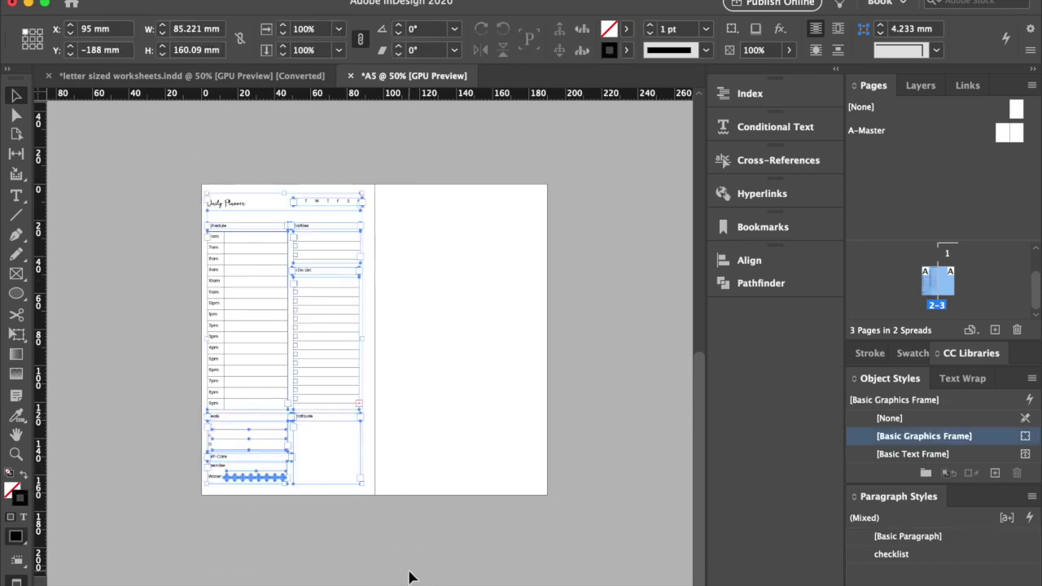
drag(251, 341, 432, 341)
click(340, 137)
click(329, 230)
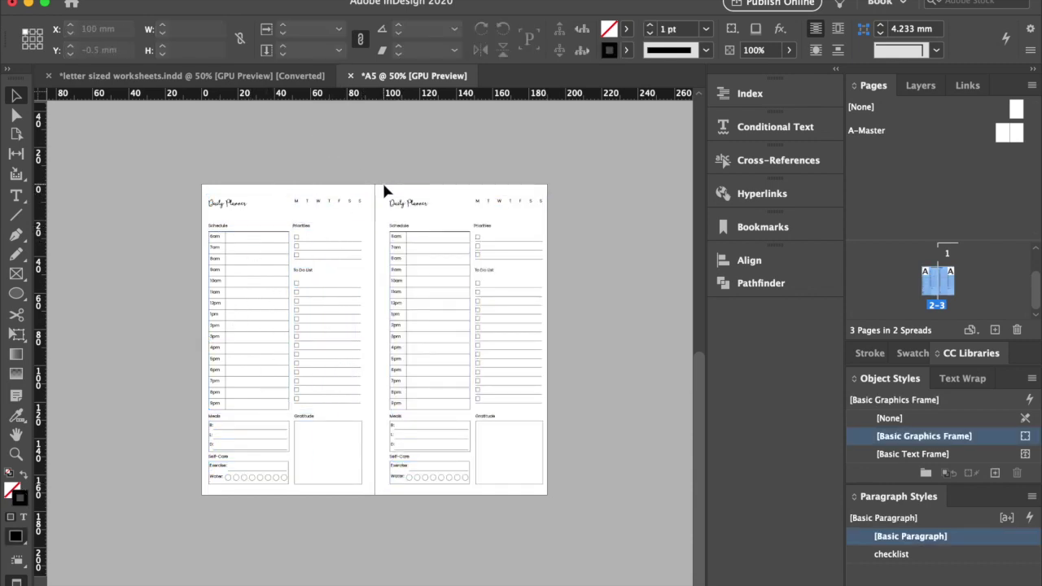
- Shrink the left page's whole layout to fit inside the page margins, checking it against the guides
key(w)
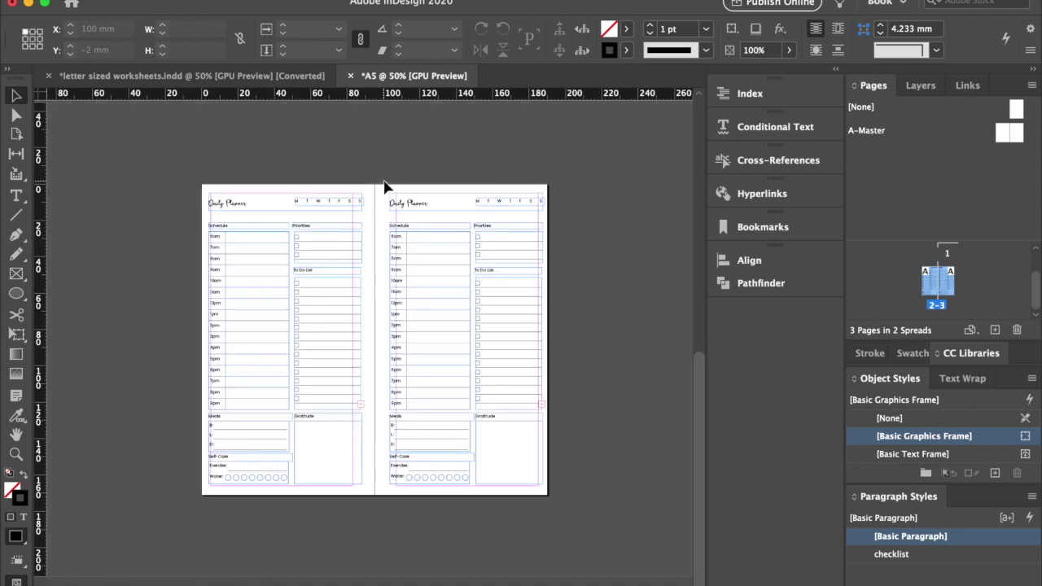
drag(203, 199, 347, 469)
click(345, 516)
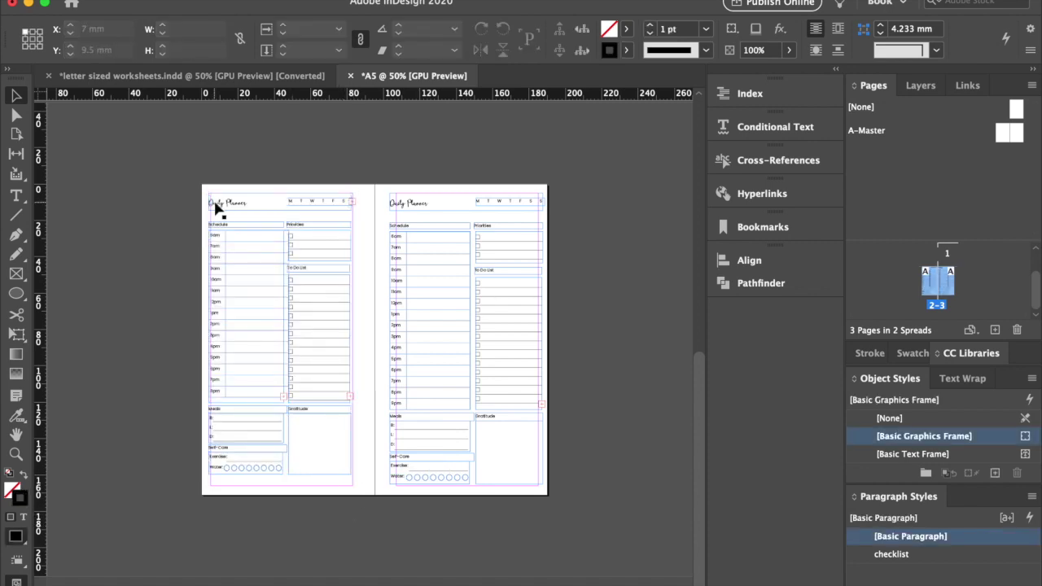
key(w)
- Clear the right page and nudge the left page's priorities, to-do and gratitude column slightly to the right
drag(379, 179, 579, 523)
key(Delete)
drag(351, 493, 293, 180)
key(Right)
key(Right)
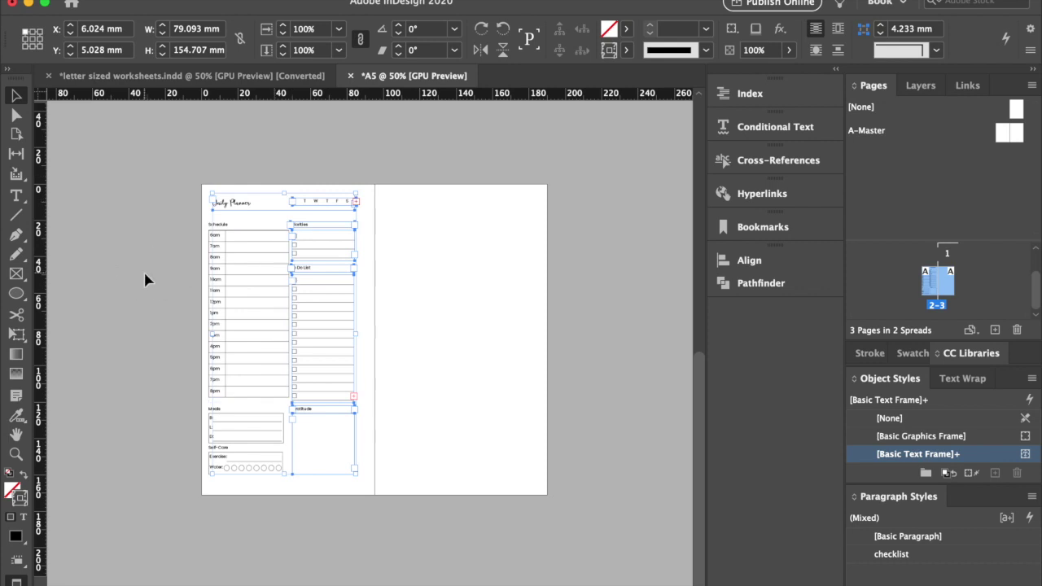
click(145, 273)
- Move the Daily Planner title back to the left margin and widen the weekday frame to fit all seven letters
drag(238, 201, 281, 204)
click(285, 216)
click(331, 204)
click(318, 168)
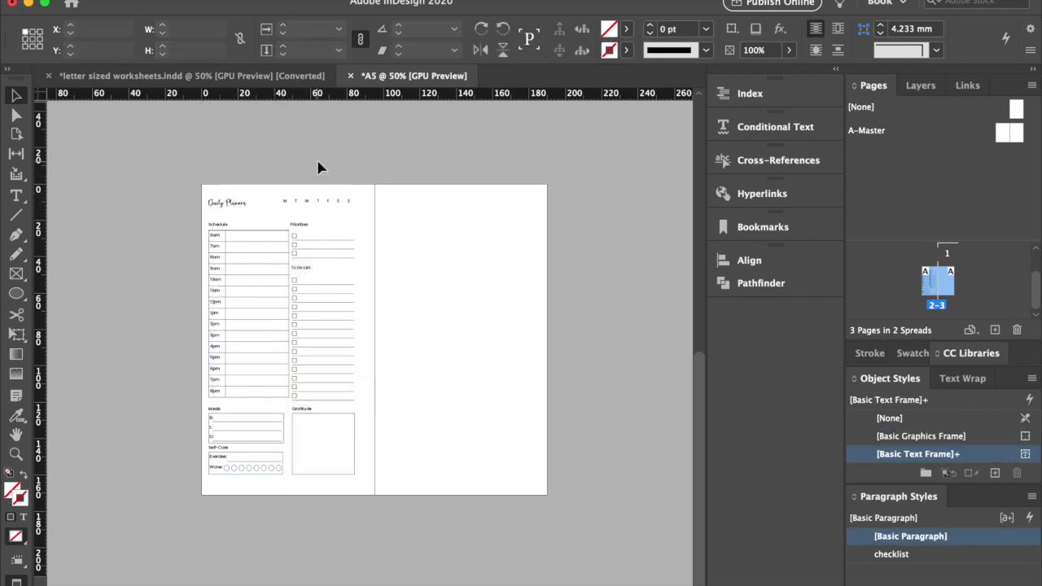
key(w)
key(w)
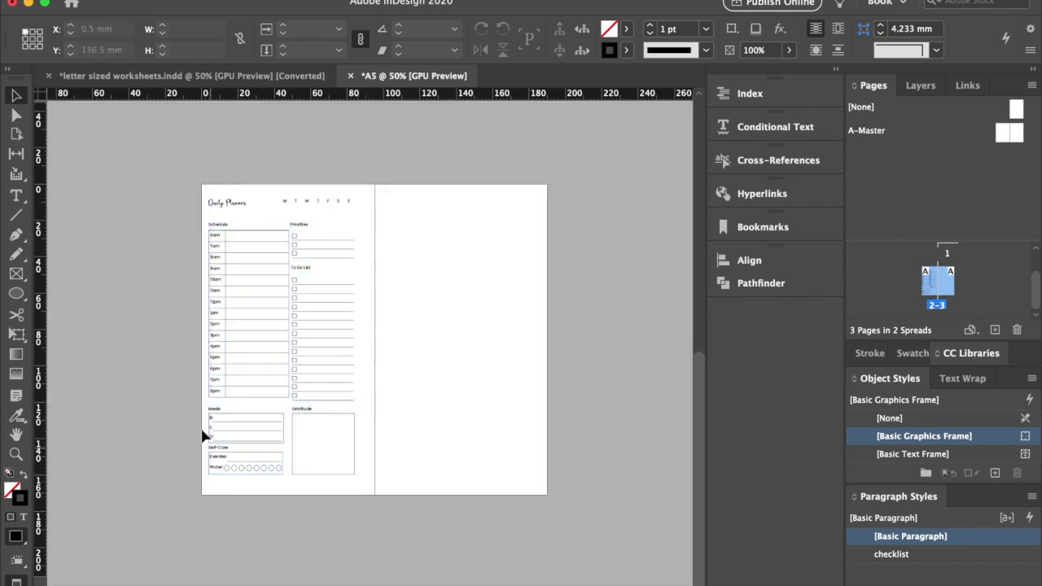
- Extend the Gratitude box to about 39.9 mm high and stretch the Meals and Self-Care blocks down to the same bottom edge
click(325, 474)
drag(323, 473, 325, 486)
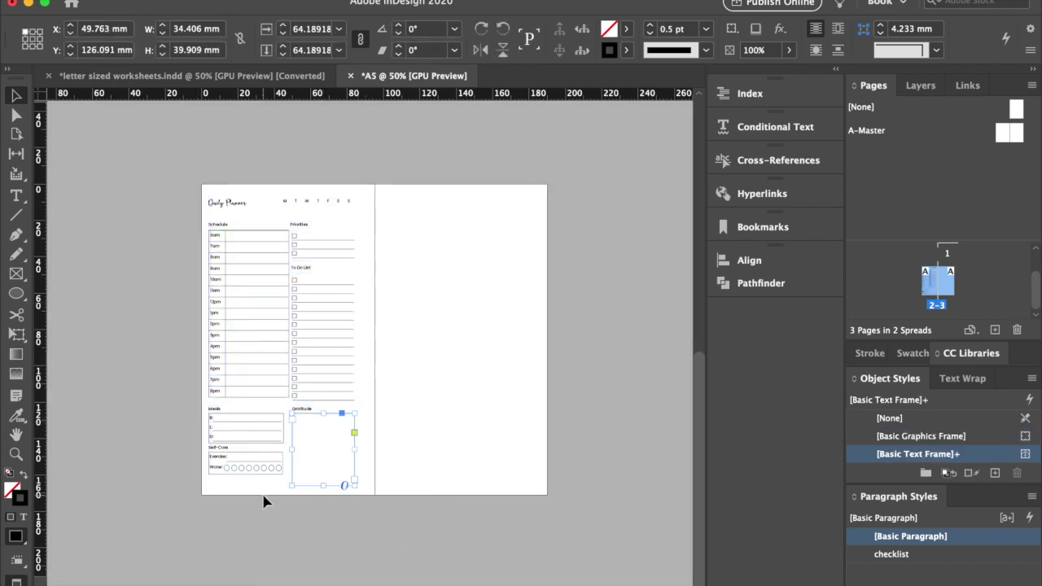
click(272, 495)
drag(197, 407, 219, 407)
drag(249, 474, 249, 487)
click(250, 512)
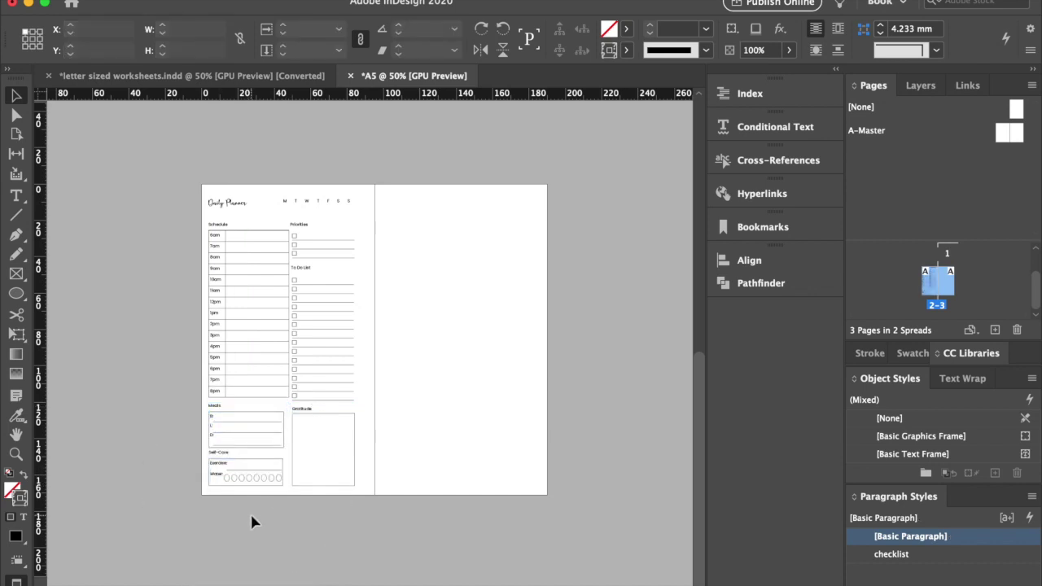
- Try to adjust the height of the row of water circles
click(226, 484)
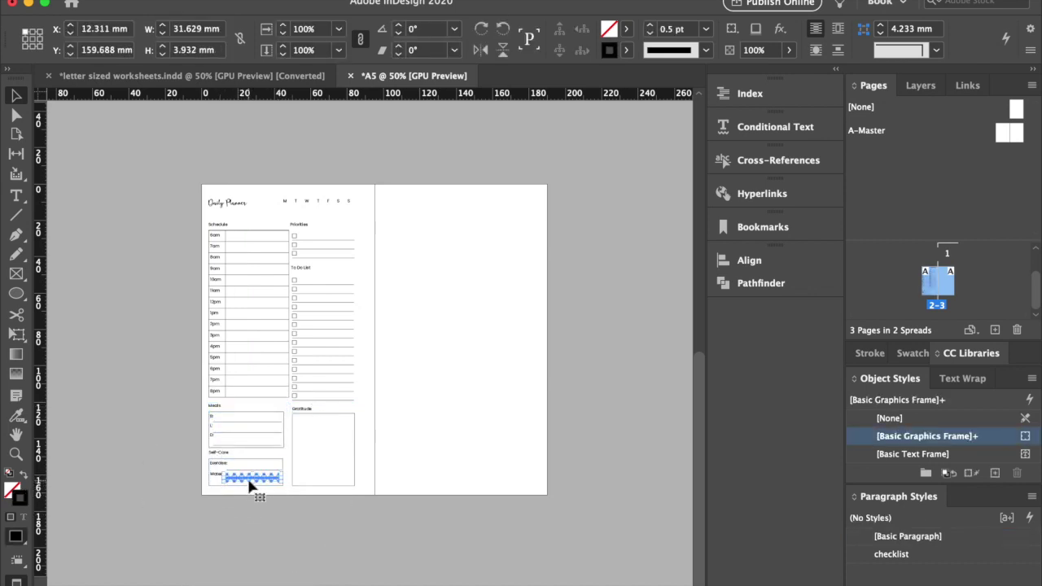
drag(252, 477, 252, 479)
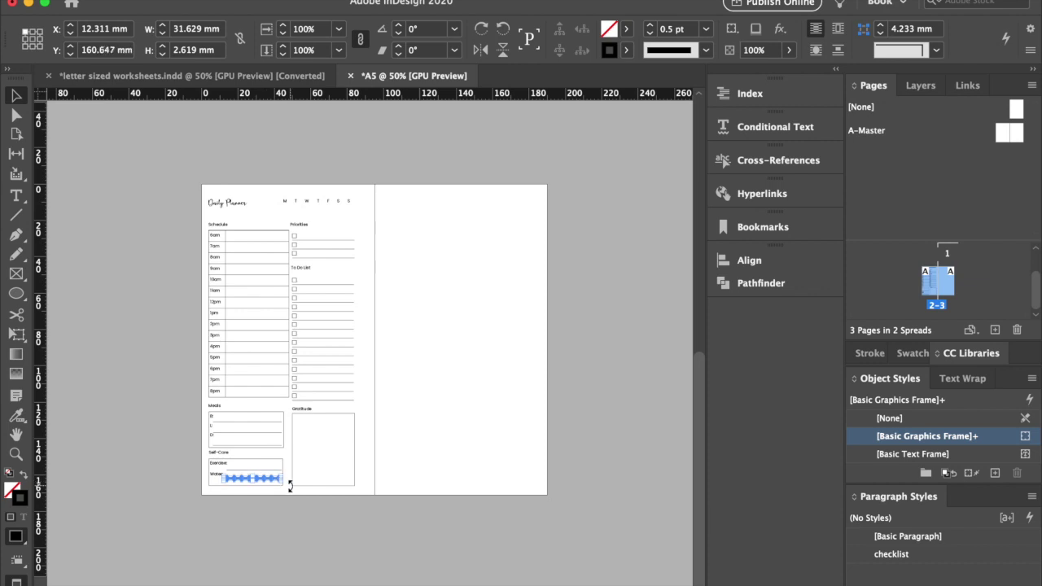
click(269, 496)
key(super+z)
click(190, 480)
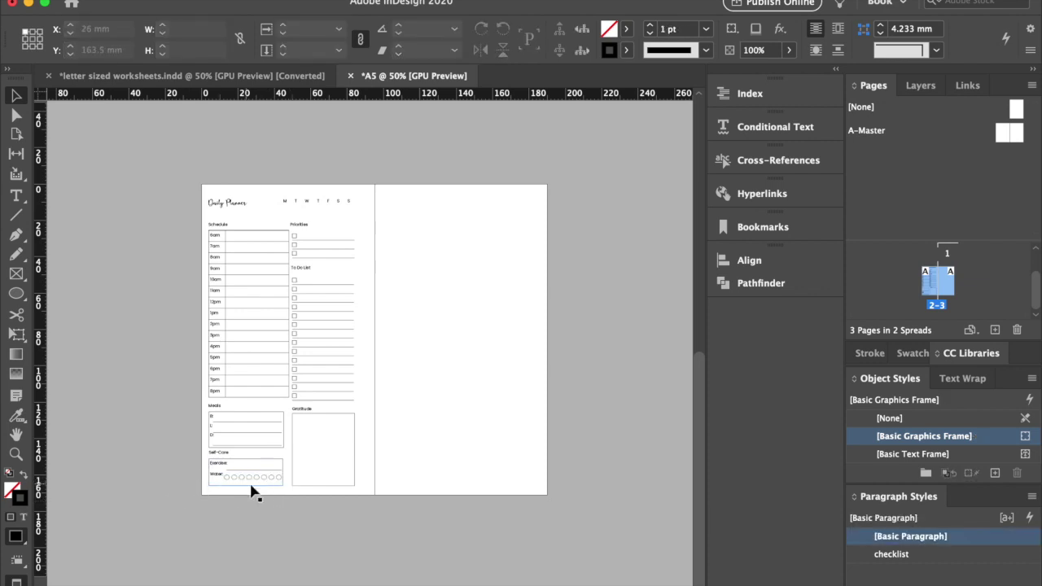
- Reshape the stretched water circles in the Self-Care box so they are round
key(super+equal)
key(super+equal)
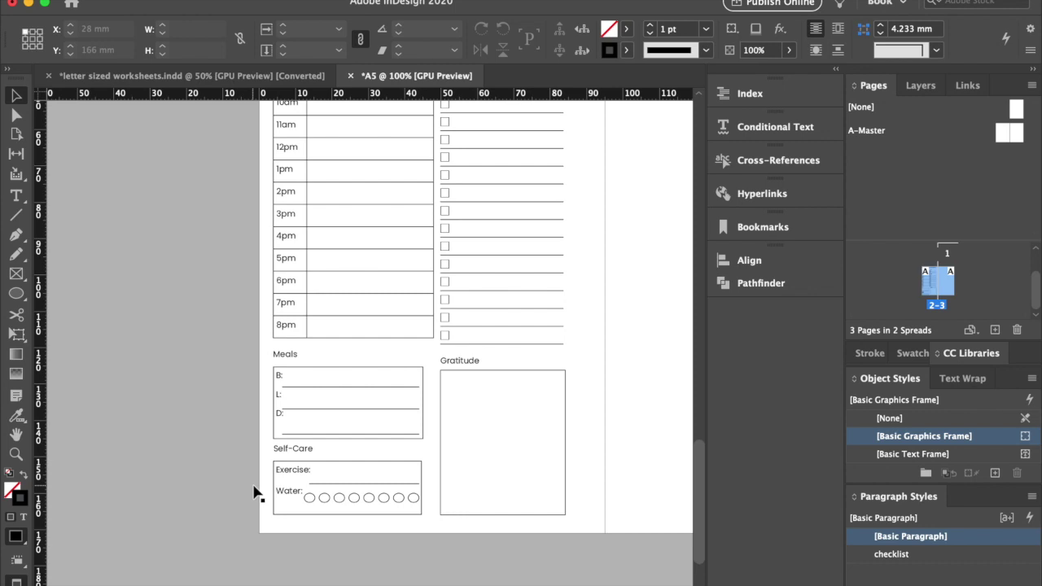
drag(432, 529, 295, 489)
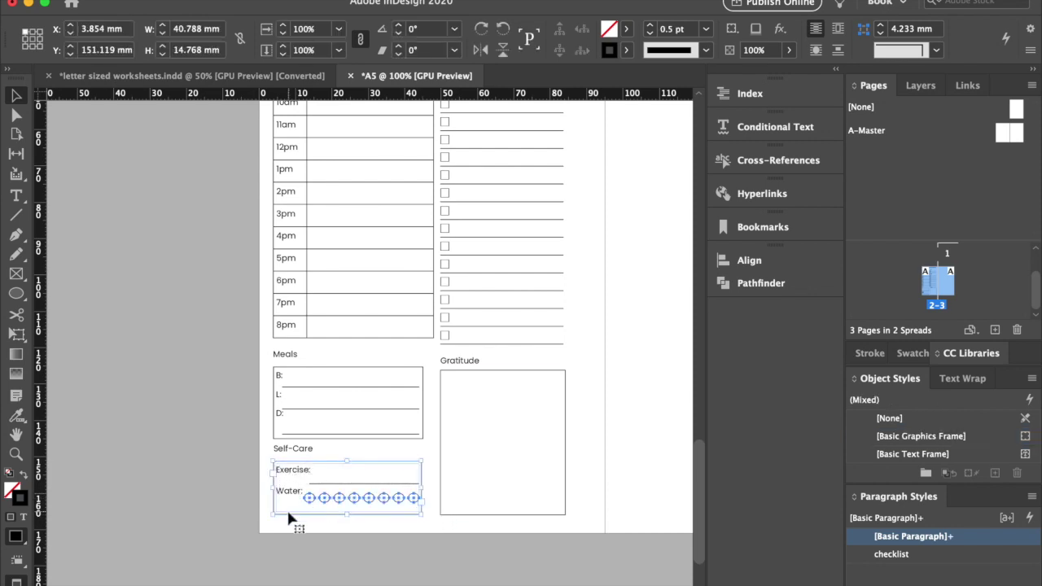
click(358, 538)
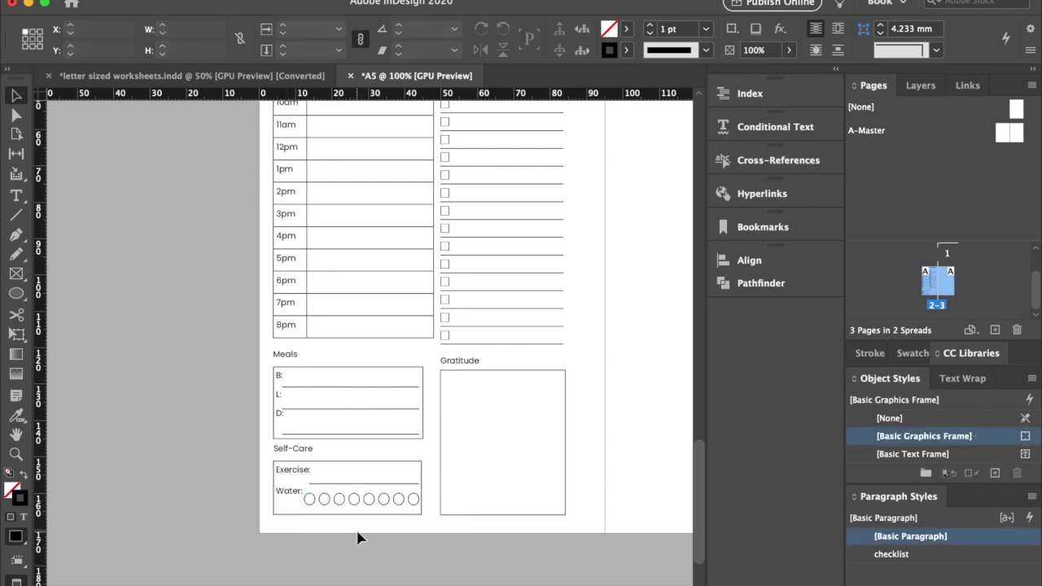
- Set the Exercise and Water text leading to 22 pt and increase the Meals text leading to match its writing lines
double_click(279, 470)
key(super+a)
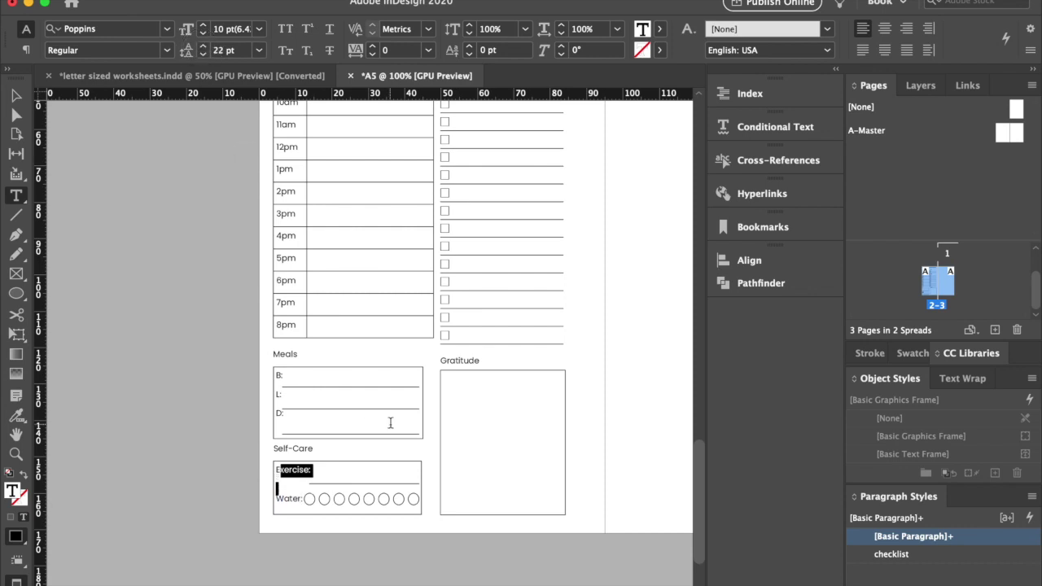
click(277, 377)
key(super+a)
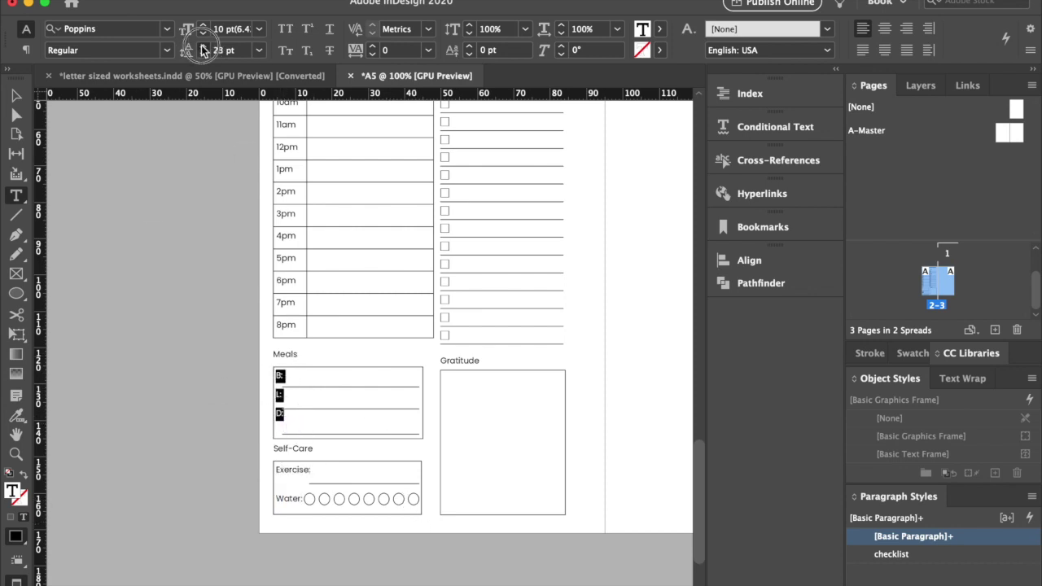
click(202, 46)
click(16, 95)
click(224, 301)
- Copy the finished left page layout onto the right page and deselect everything
scroll(229, 306, up, 4)
key(super+minus)
drag(249, 209, 421, 470)
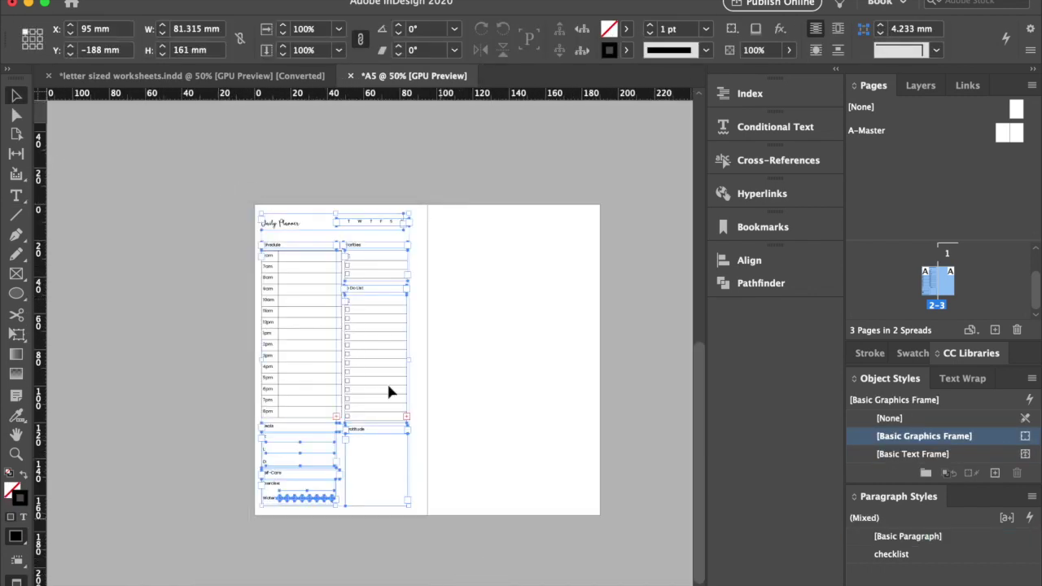
drag(305, 323, 495, 325)
click(407, 173)
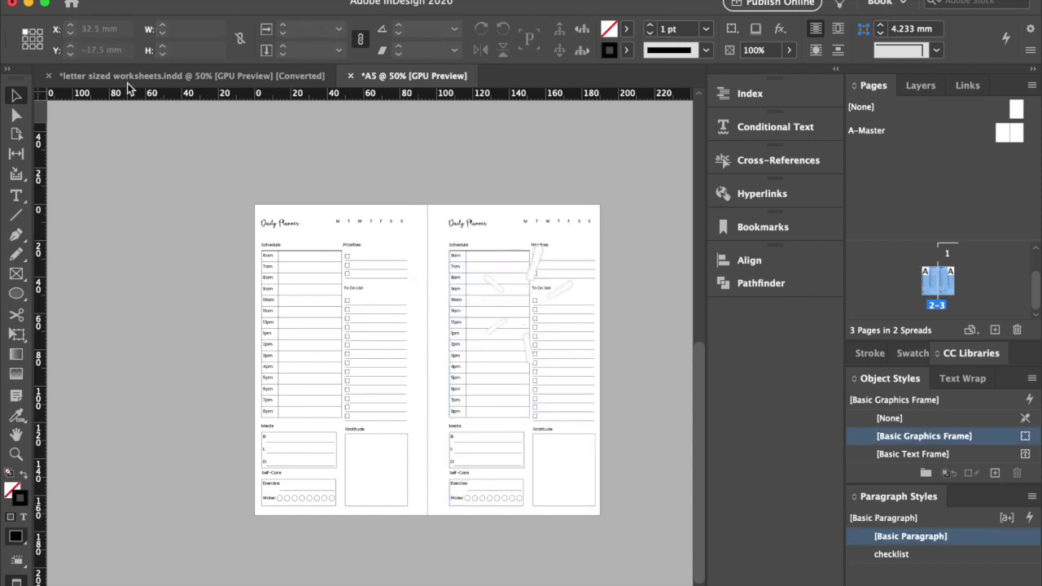
- Export the personal-size spread as a print PDF named Personal Daily Planner, checking the marks and bleeds settings
click(114, 0)
click(142, 272)
text(Personal Daily Planner)
click(748, 291)
click(291, 142)
click(749, 542)
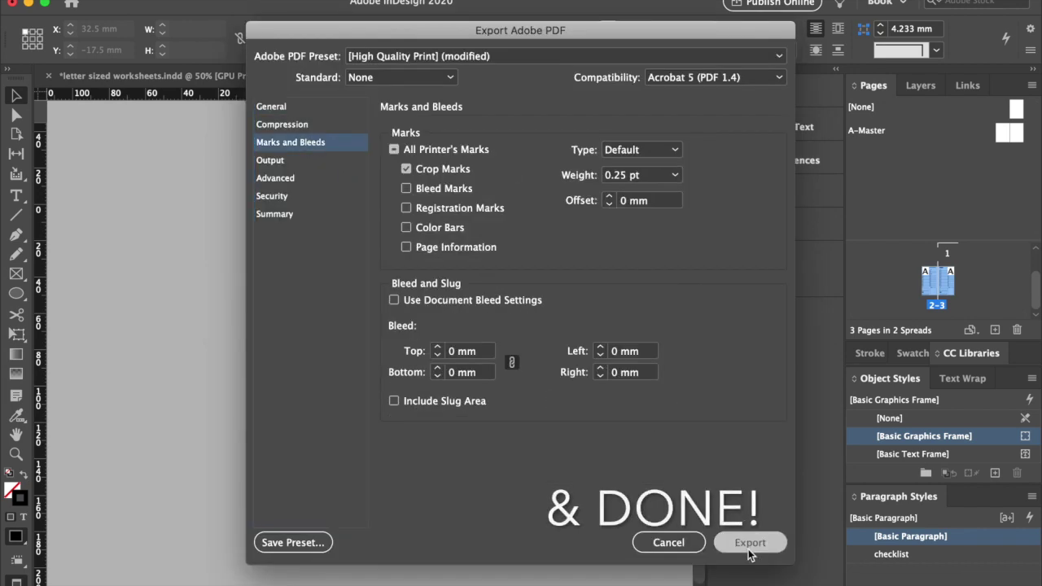
click(656, 334)
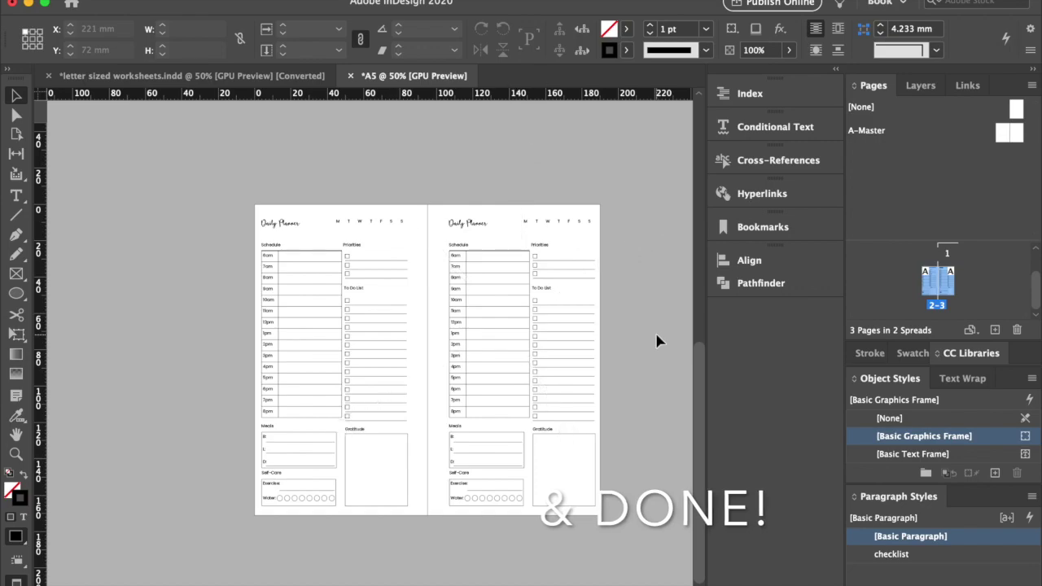